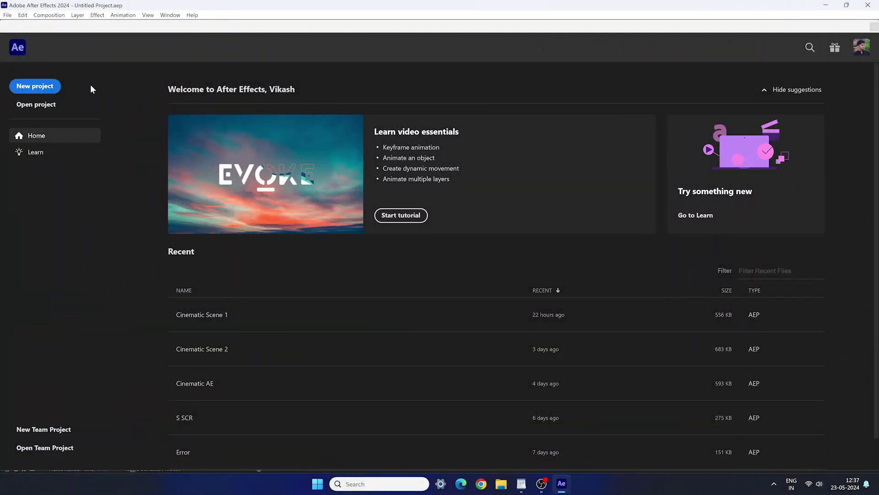
# Step: Create a new project with an empty 1920x1080, 30 fps composition named 'Render'
pyautogui.click(51, 86)
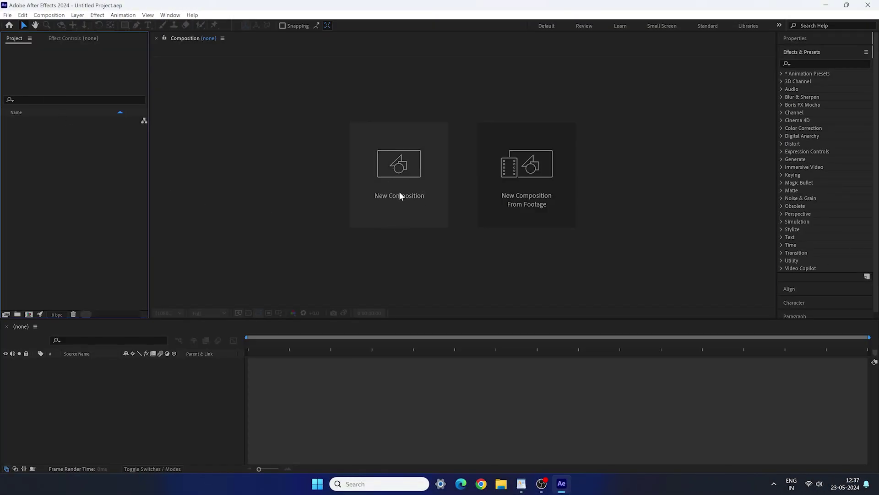
pyautogui.click(400, 196)
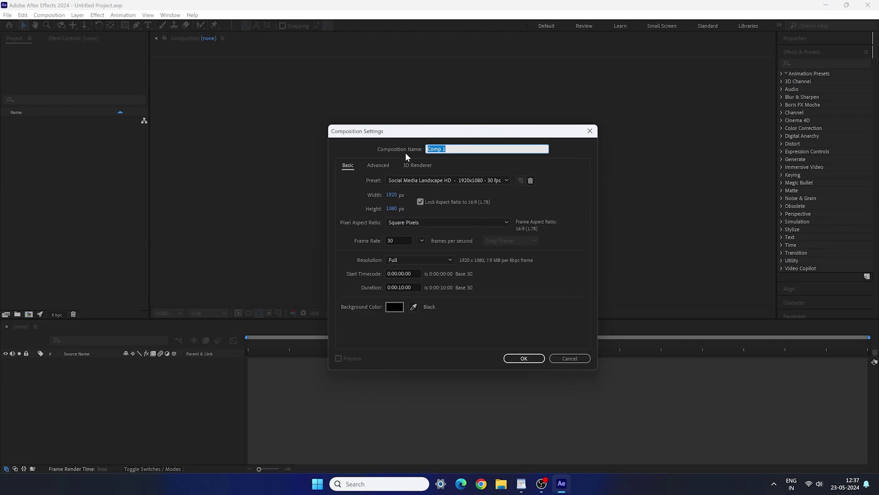
pyautogui.write('Render')
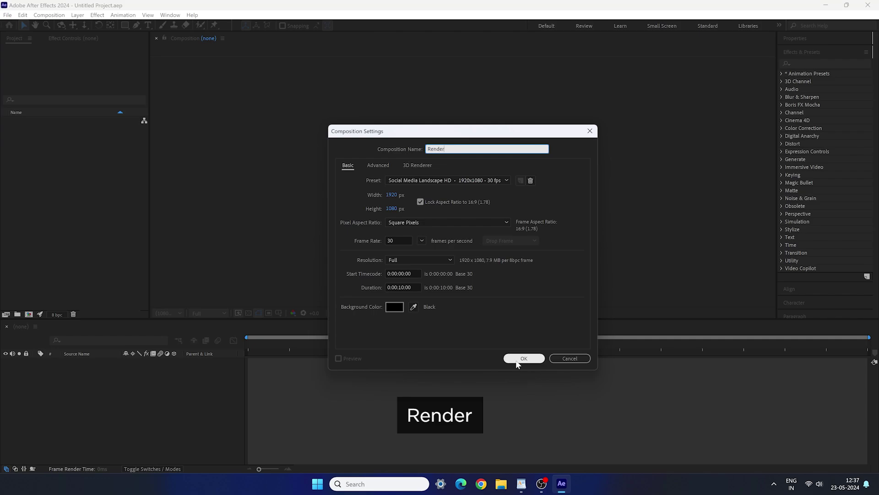
pyautogui.click(517, 358)
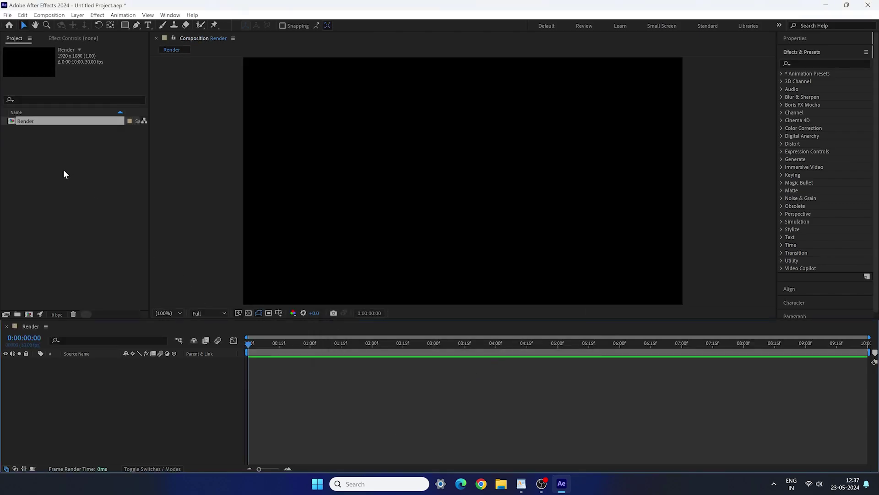
# Step: Import the aurora image into the project
pyautogui.rightClick(63, 170)
pyautogui.moveTo(101, 216)
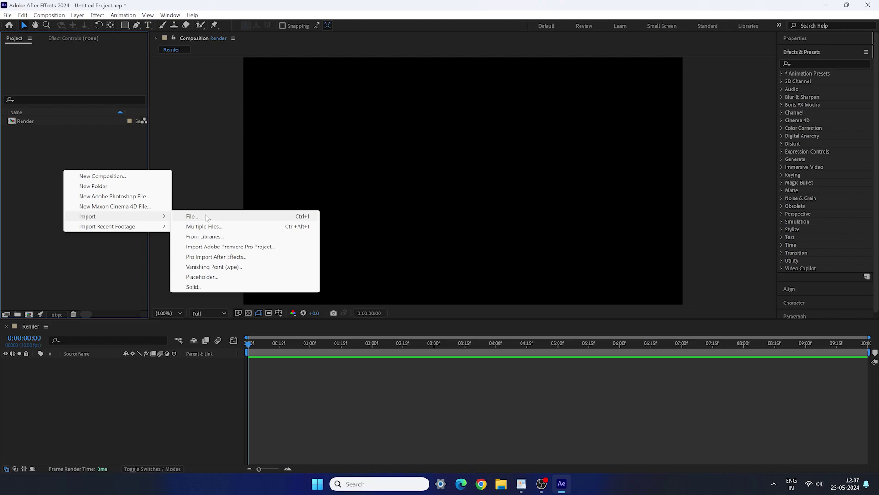
pyautogui.click(205, 216)
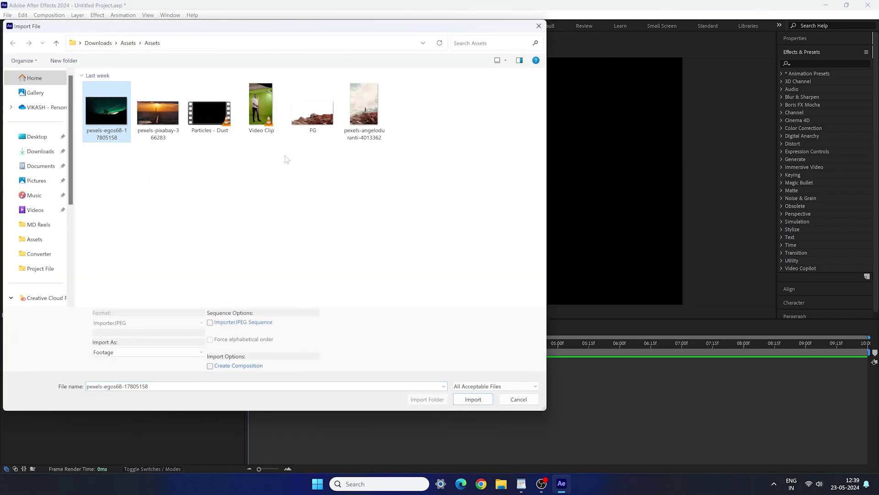
pyautogui.click(474, 399)
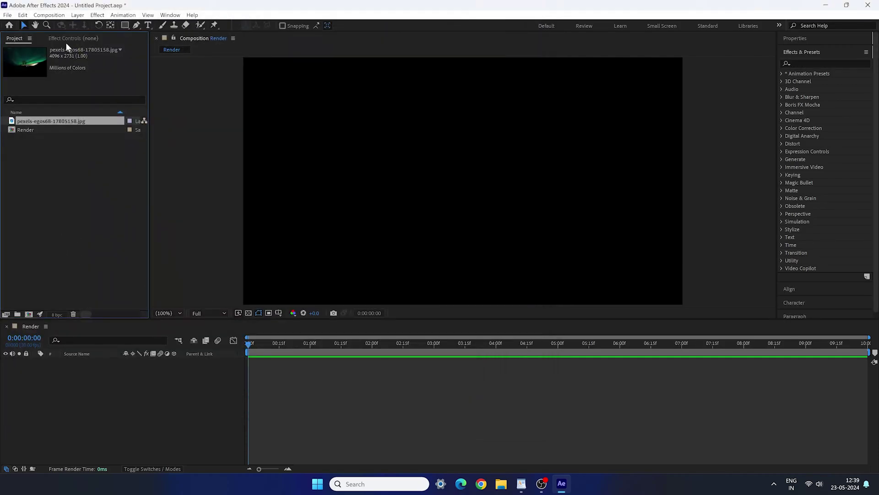
# Step: Create a 'BG Comp' composition containing the aurora image scaled to 47.2%
pyautogui.click(49, 14)
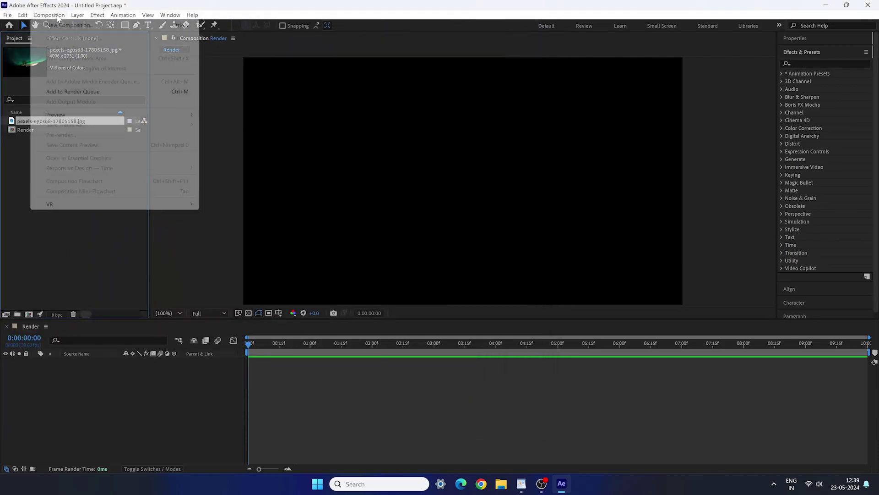
pyautogui.click(56, 23)
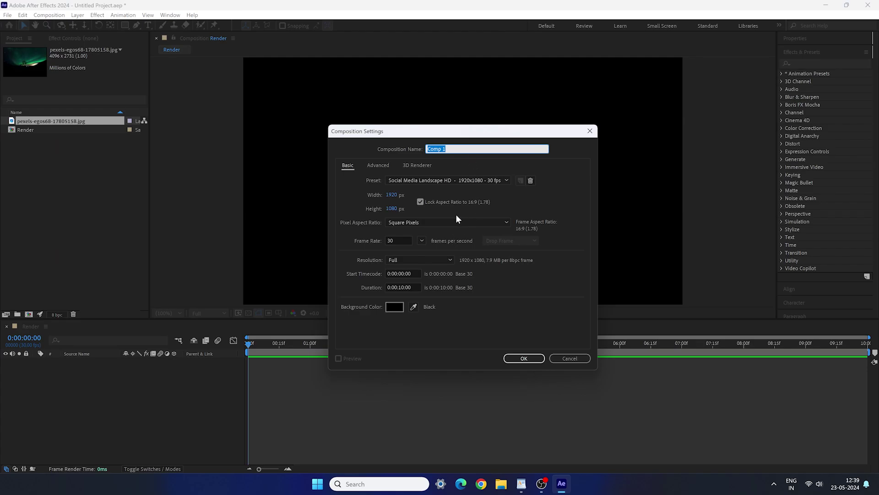
pyautogui.write('BG Com')
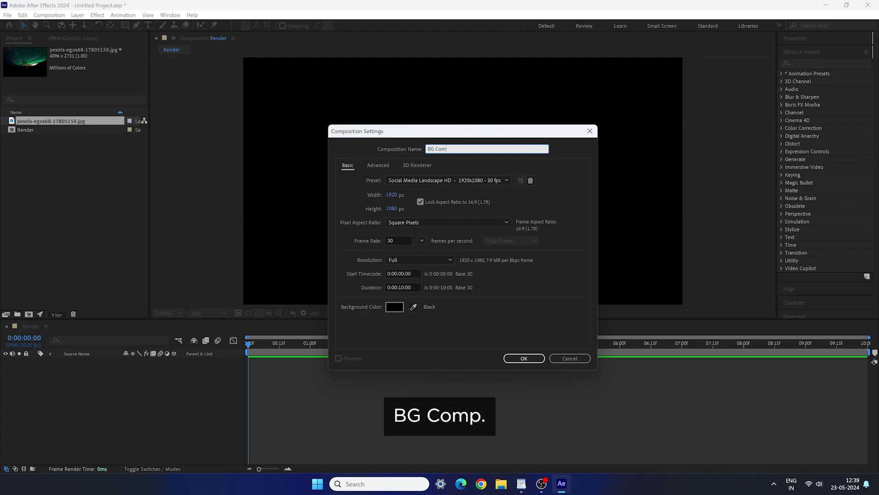
pyautogui.write('p')
pyautogui.click(524, 358)
pyautogui.moveTo(49, 131); pyautogui.dragTo(58, 167)
pyautogui.moveTo(102, 385); pyautogui.dragTo(101, 403)
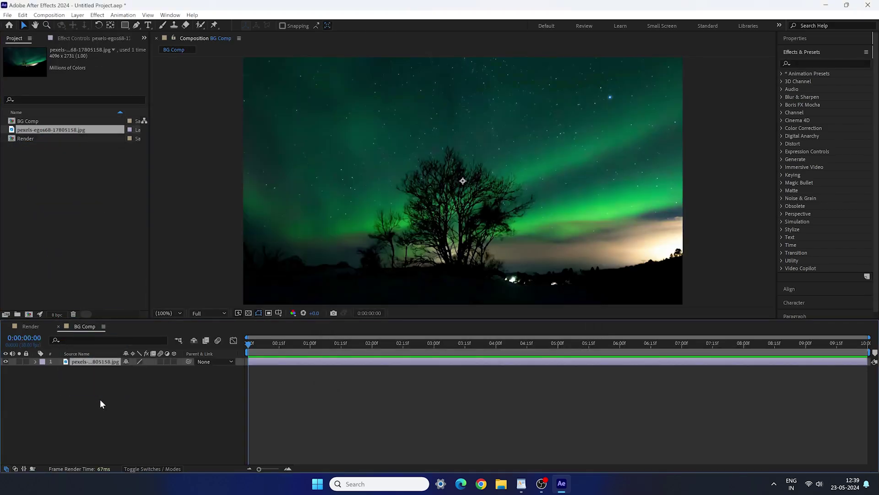
pyautogui.press('s')
pyautogui.moveTo(158, 373); pyautogui.dragTo(87, 371)
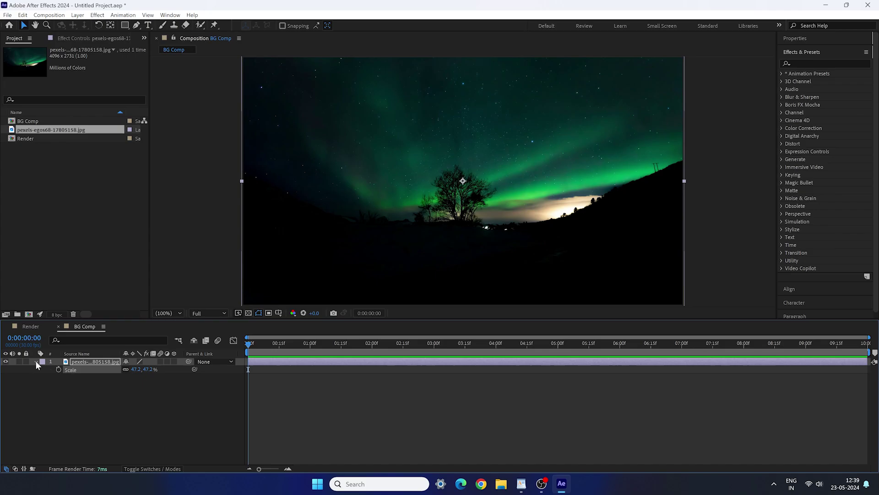
# Step: Nest BG Comp as a layer in the Render composition
pyautogui.click(35, 362)
pyautogui.click(32, 326)
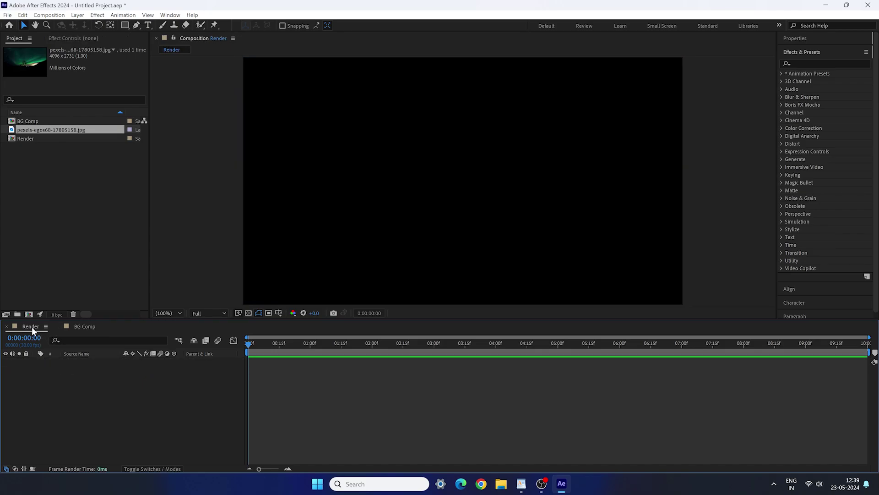
pyautogui.moveTo(31, 124); pyautogui.dragTo(81, 378)
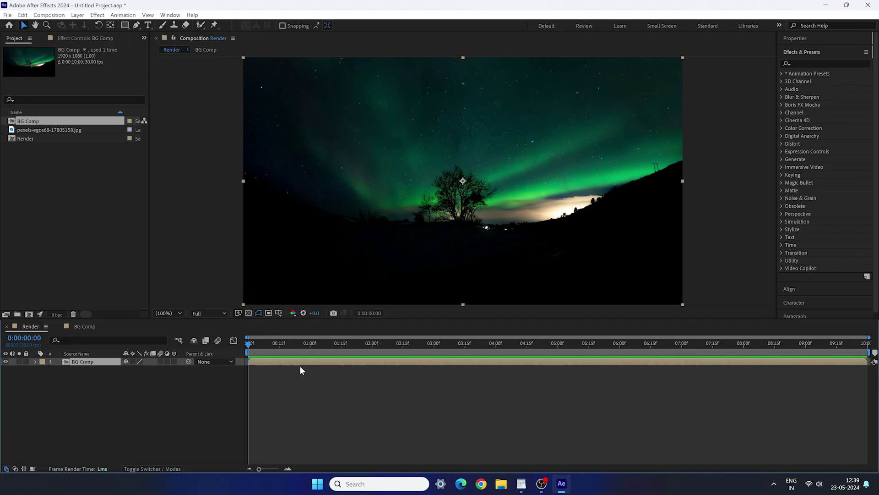
# Step: Type a 200 px Good Times ExtraLight 'NEBULA' title, vertically centred in Render
pyautogui.click(148, 26)
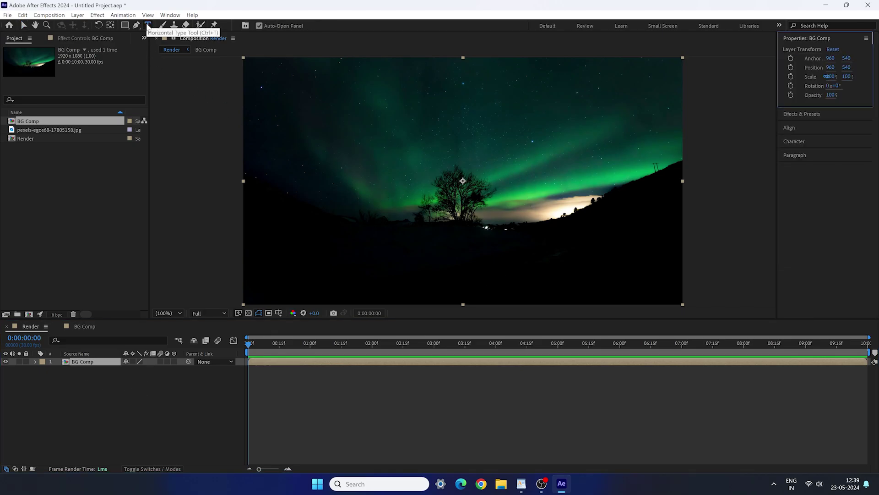
pyautogui.click(796, 143)
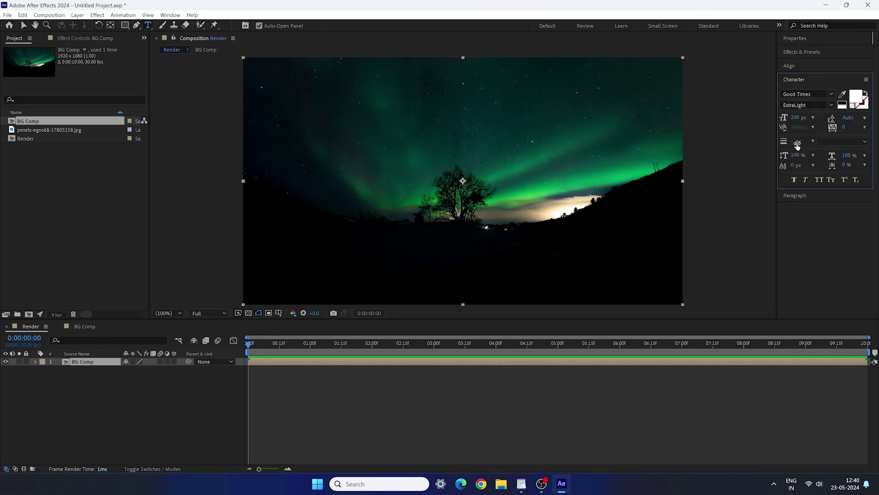
pyautogui.click(831, 94)
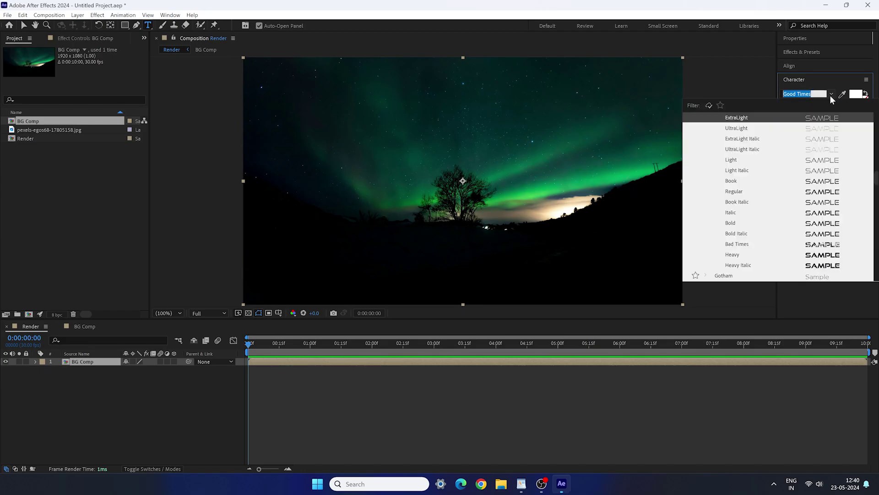
pyautogui.click(729, 118)
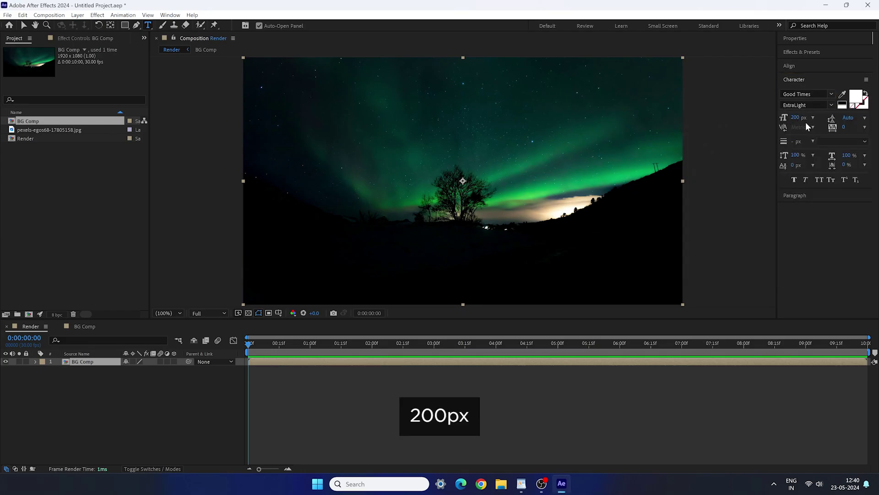
pyautogui.click(464, 196)
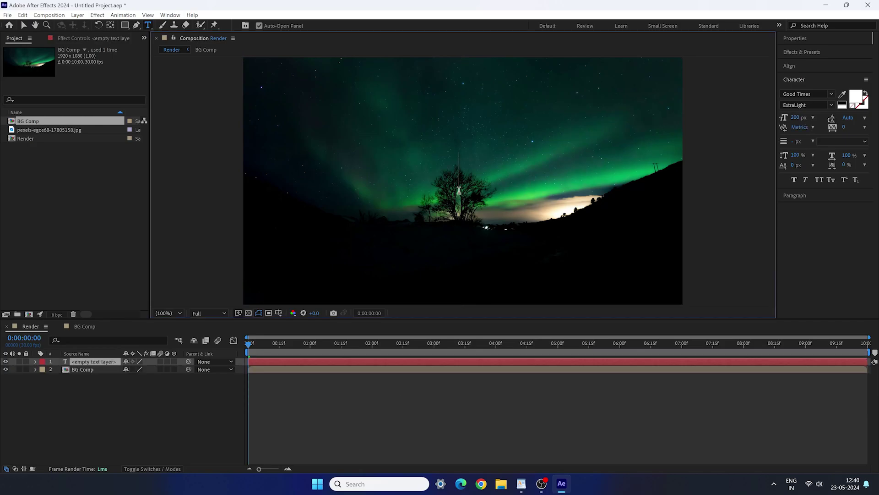
pyautogui.write('NEBULA')
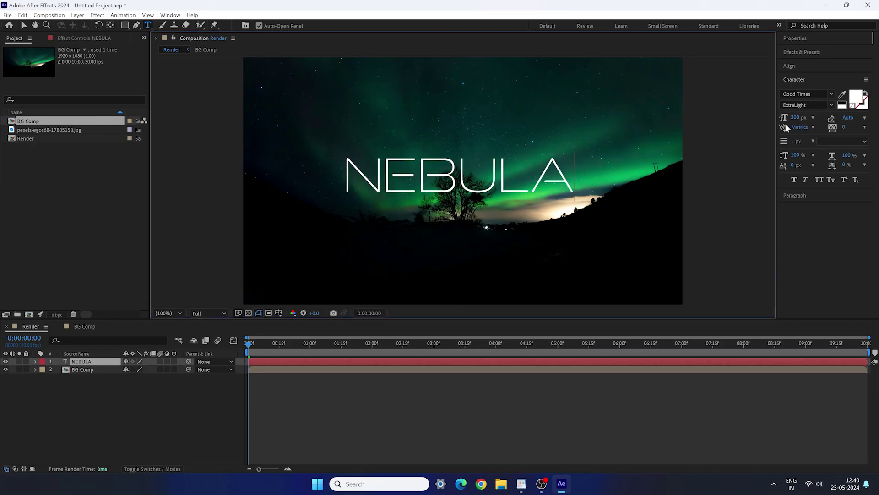
pyautogui.click(821, 68)
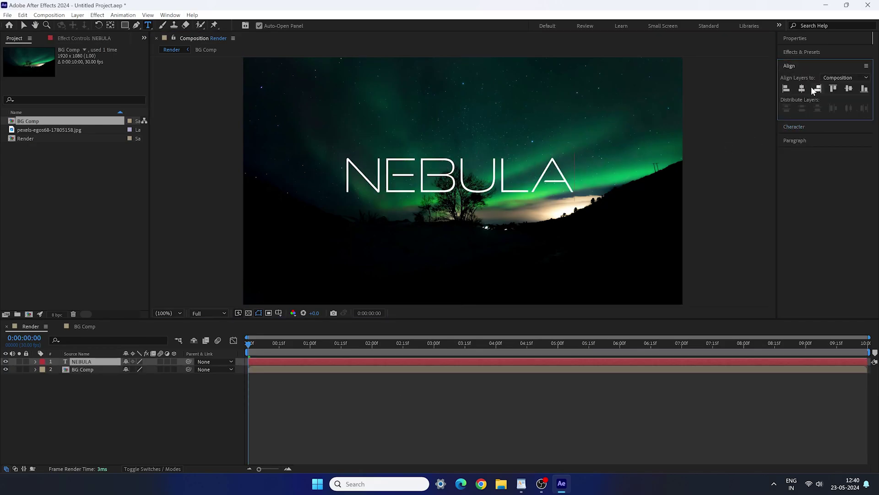
pyautogui.click(848, 89)
# Step: Apply a Glow effect with radius 10 to the NEBULA text layer
pyautogui.click(100, 362)
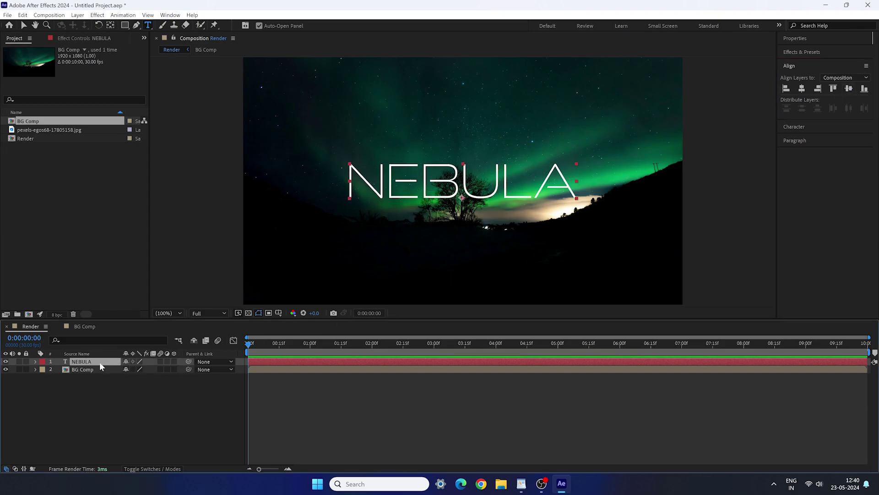
pyautogui.click(813, 55)
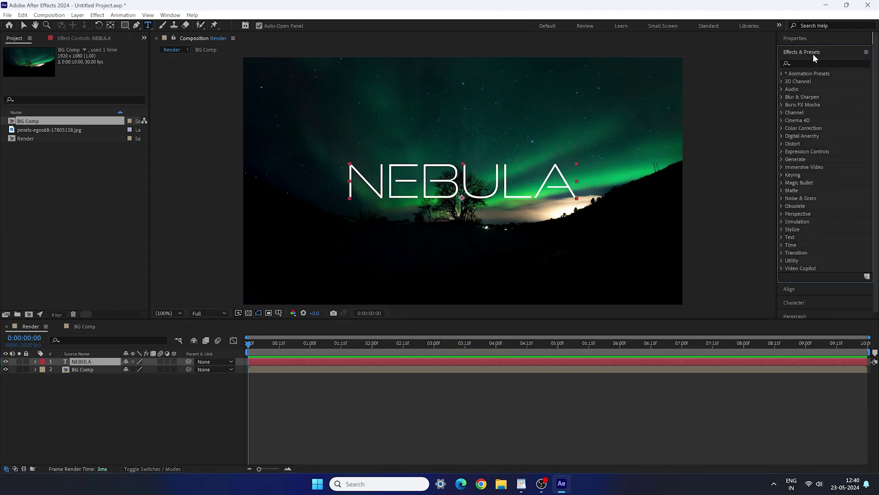
pyautogui.click(812, 63)
pyautogui.write('glow')
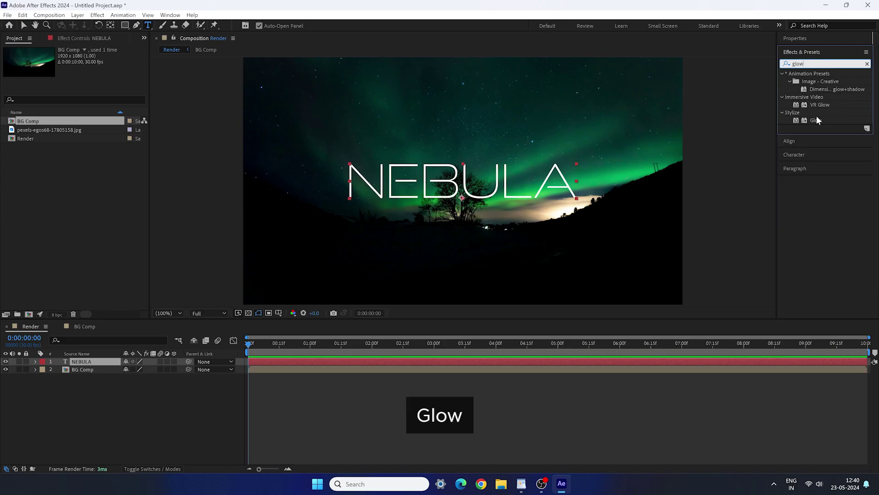
pyautogui.moveTo(818, 120); pyautogui.dragTo(466, 179)
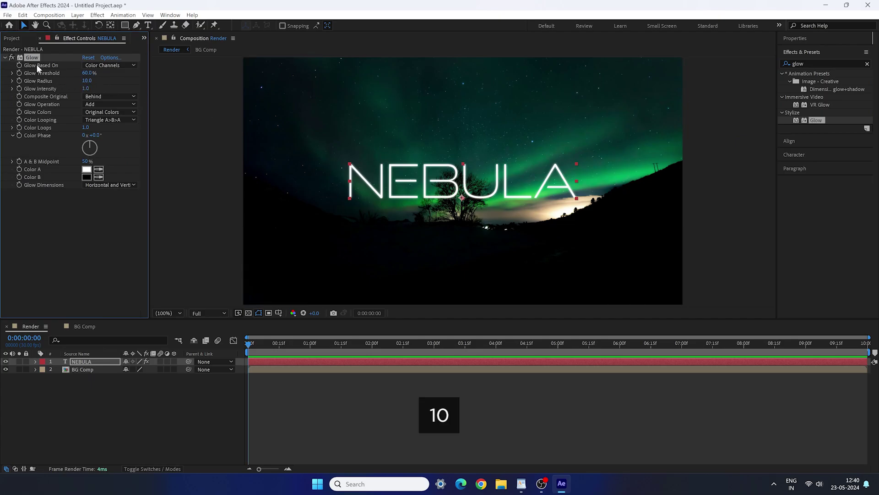
# Step: Duplicate the Glow twice, giving Glow 2 radius 50 and Glow 3 radius 200
pyautogui.hotkey('ctrl', 'd')
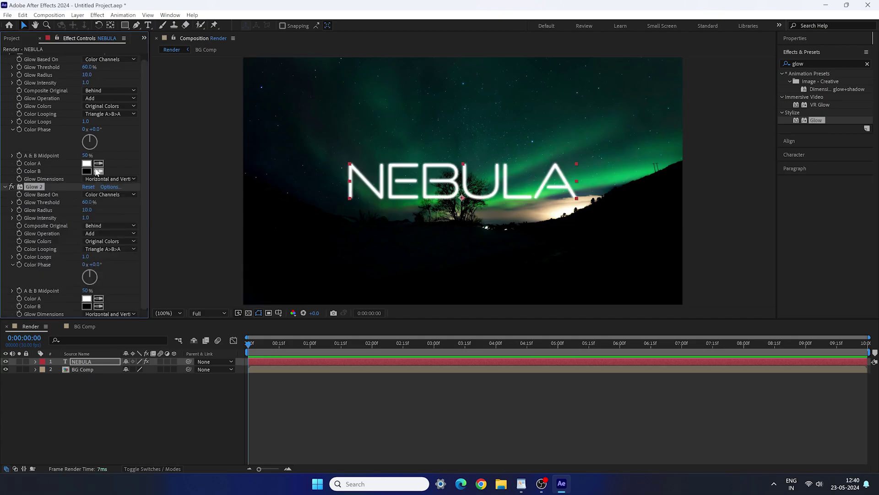
pyautogui.click(87, 210)
pyautogui.write('50')
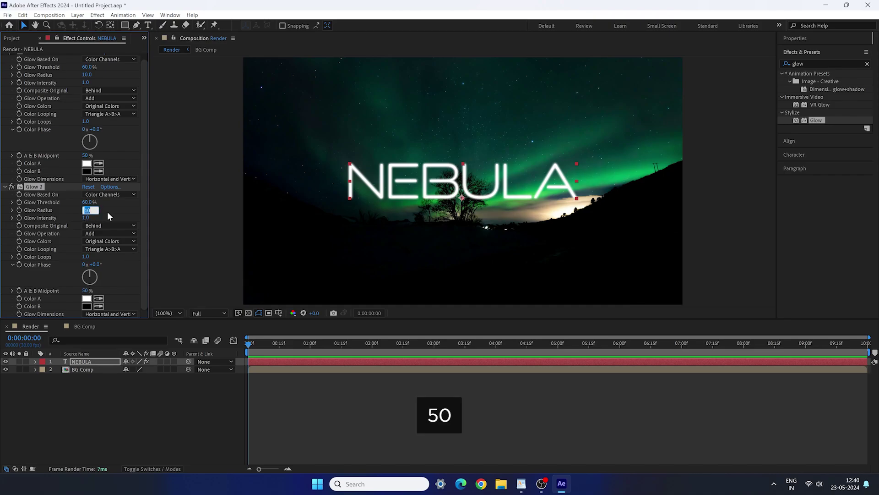
pyautogui.press('Return')
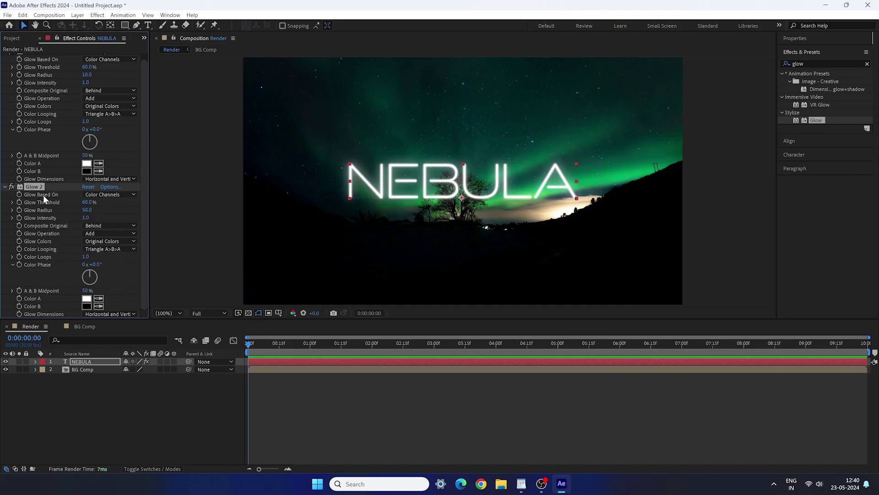
pyautogui.hotkey('ctrl', 'd')
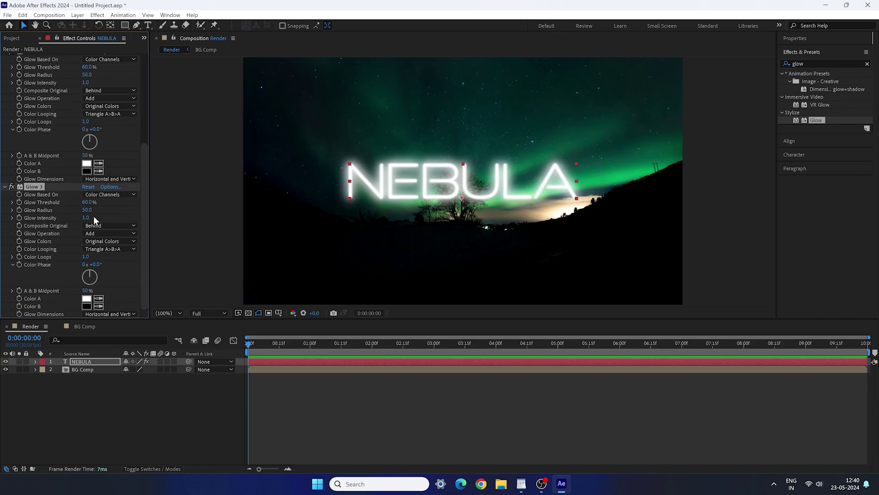
pyautogui.write('200')
pyautogui.press('Return')
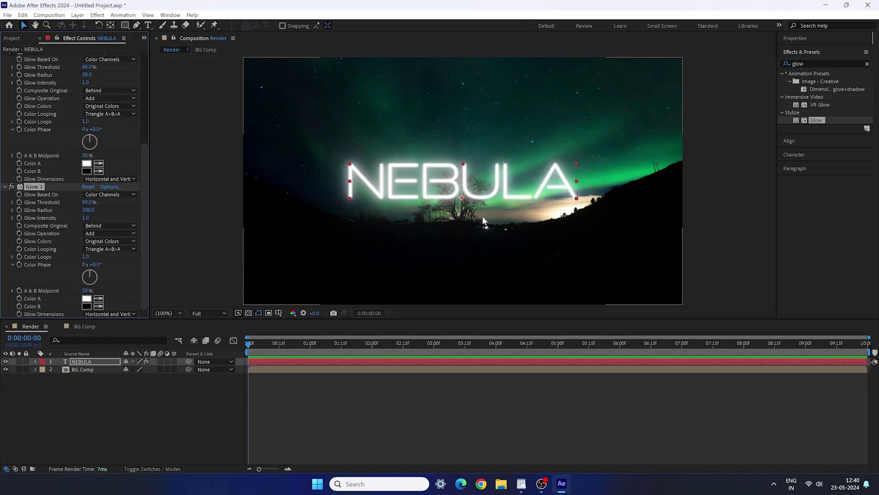
# Step: Open the Import File dialog from the Project panel
pyautogui.click(18, 38)
pyautogui.click(98, 243)
pyautogui.rightClick(74, 207)
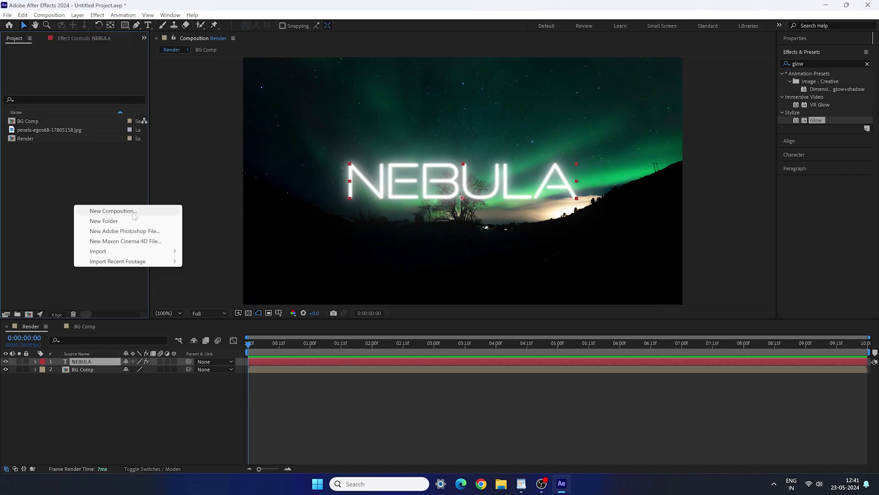
pyautogui.moveTo(122, 252)
pyautogui.click(212, 252)
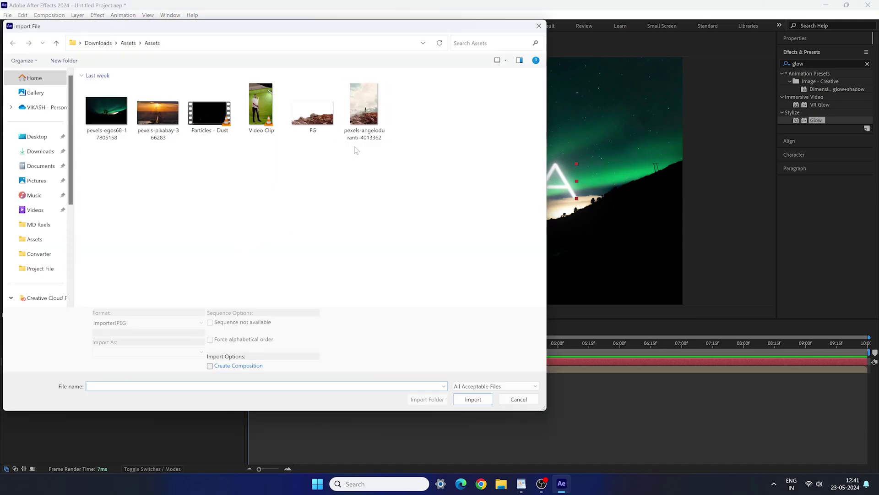
# Step: Preview the hiker-on-rocks photo at full size in Windows Photos
pyautogui.click(359, 114)
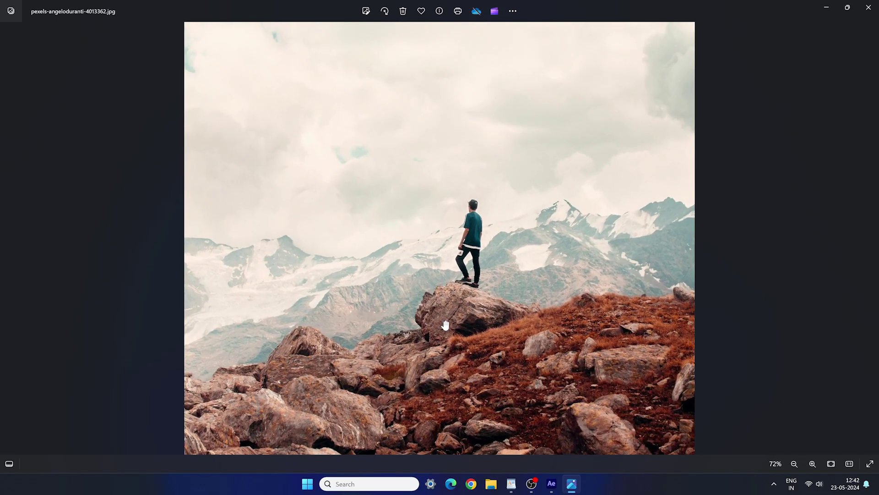
pyautogui.scroll(1, 445, 325)
pyautogui.moveTo(446, 326); pyautogui.dragTo(454, 241)
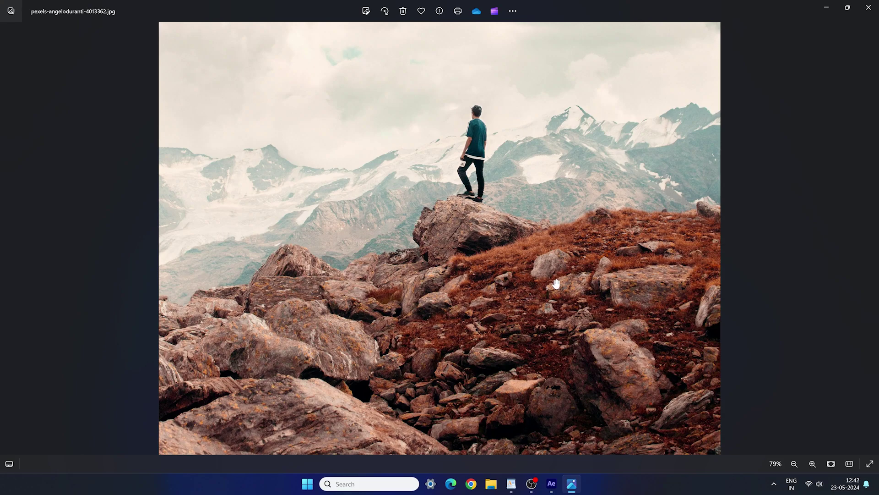
pyautogui.click(869, 7)
# Step: Import FG.png into the project and start a new composition
pyautogui.click(315, 120)
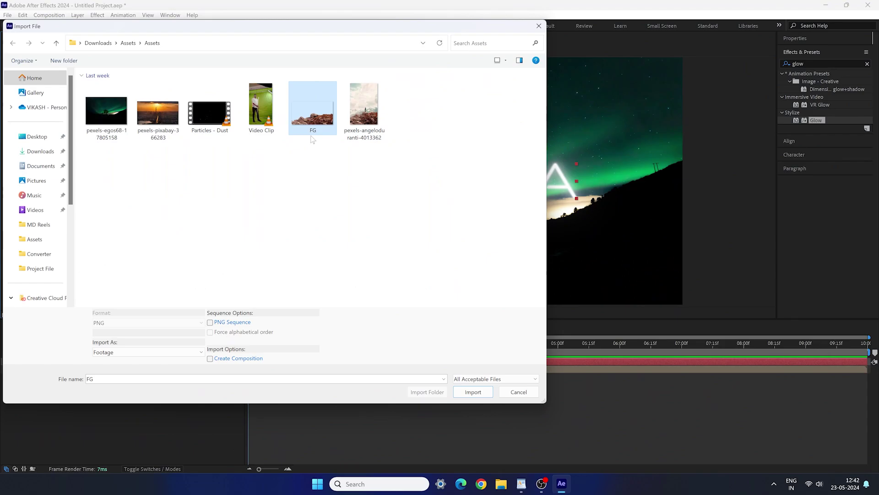
pyautogui.click(472, 392)
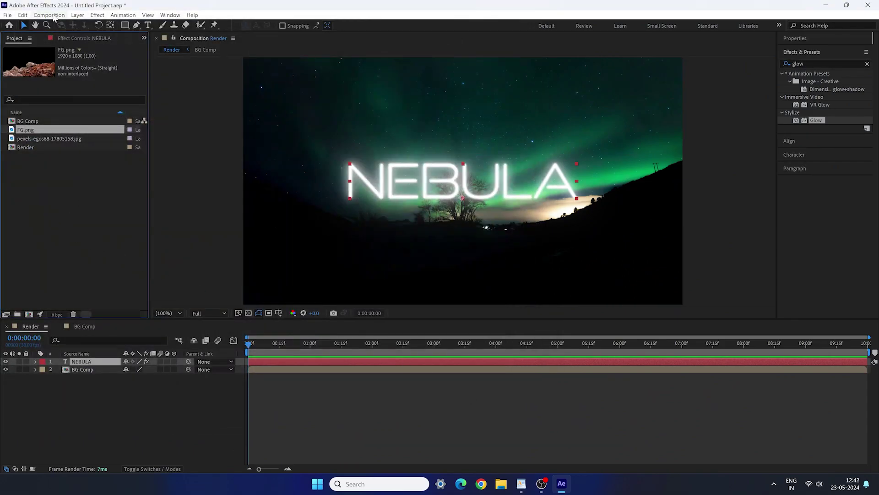
pyautogui.click(49, 15)
pyautogui.click(59, 25)
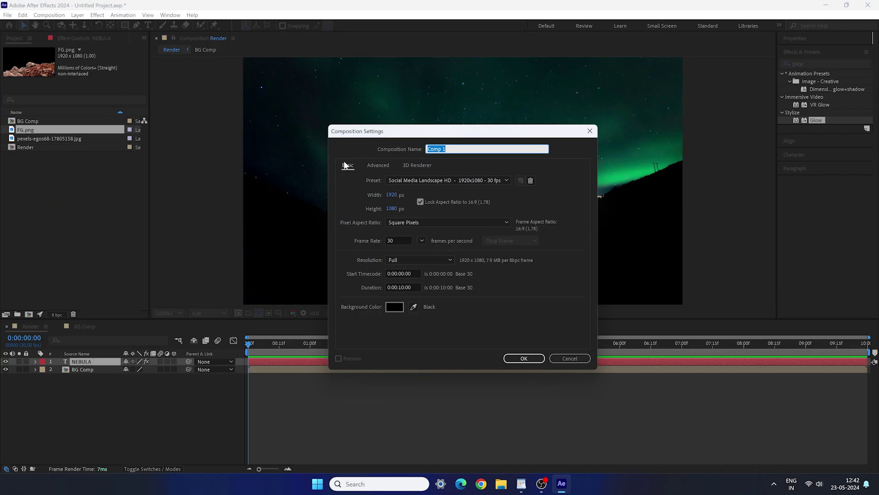
# Step: Create an 'FG' composition with the FG.png rocks layer positioned at 910, 580
pyautogui.write('FG')
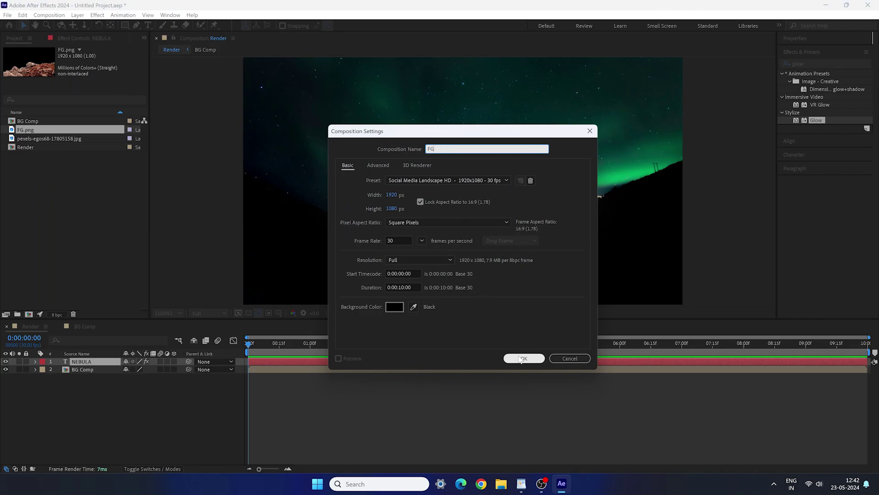
pyautogui.click(519, 359)
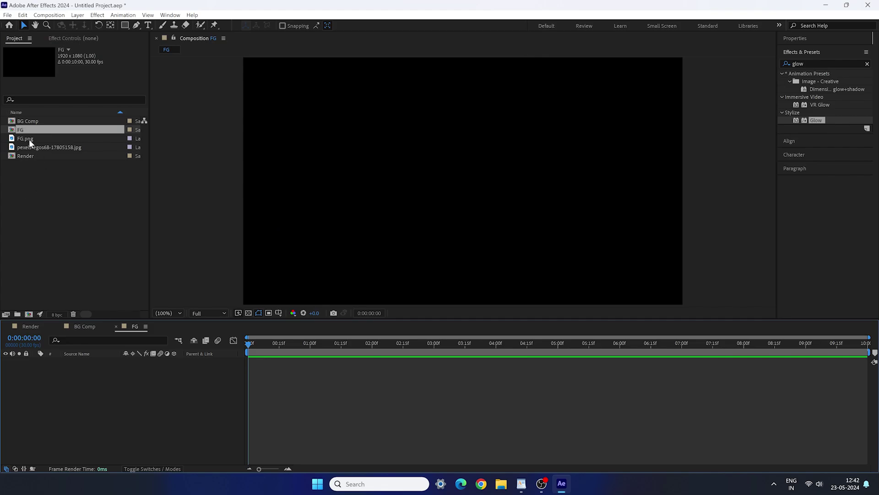
pyautogui.moveTo(29, 139); pyautogui.dragTo(79, 371)
pyautogui.press('p')
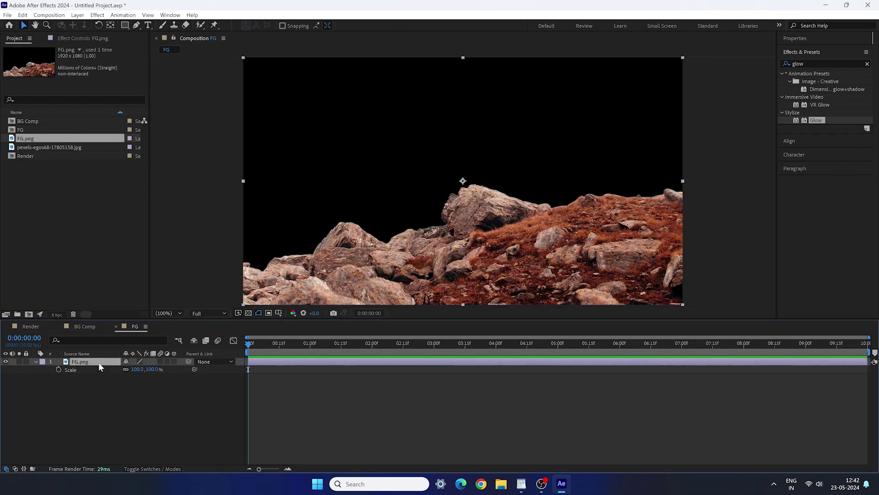
pyautogui.moveTo(142, 369); pyautogui.dragTo(83, 381)
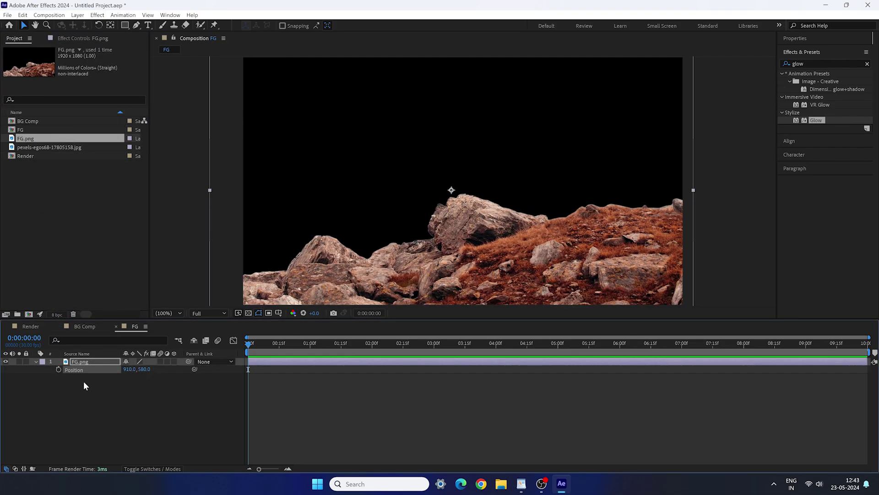
pyautogui.click(36, 362)
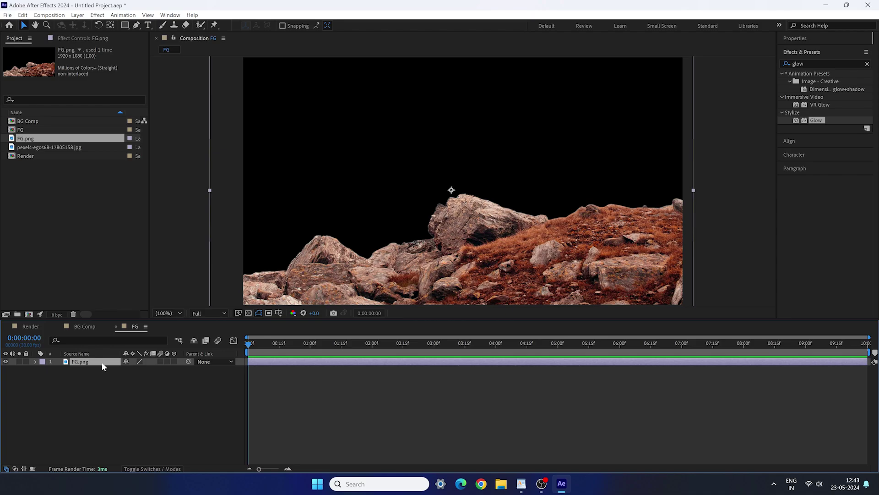
# Step: Duplicate the rocks layer and draw a closed mask around the central rock
pyautogui.hotkey('ctrl', 'd')
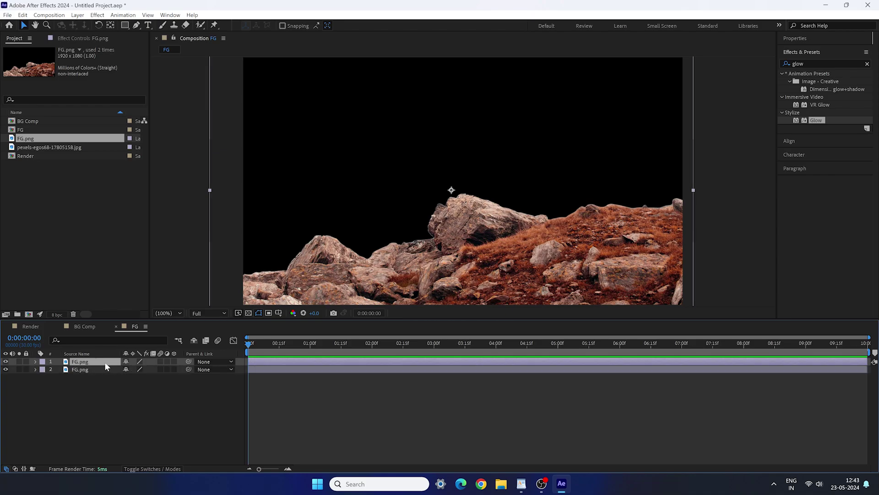
pyautogui.click(137, 25)
pyautogui.click(441, 169)
pyautogui.click(424, 202)
pyautogui.click(422, 242)
pyautogui.click(456, 260)
pyautogui.click(516, 260)
pyautogui.click(551, 203)
pyautogui.click(441, 169)
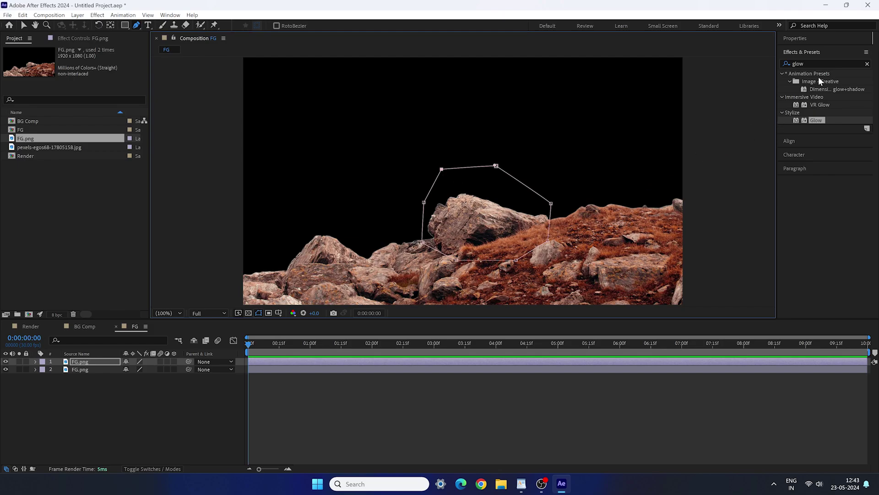
# Step: Apply Curves to the masked rock layer and pull the curve down to darken it
pyautogui.click(867, 64)
pyautogui.click(816, 64)
pyautogui.write('curves')
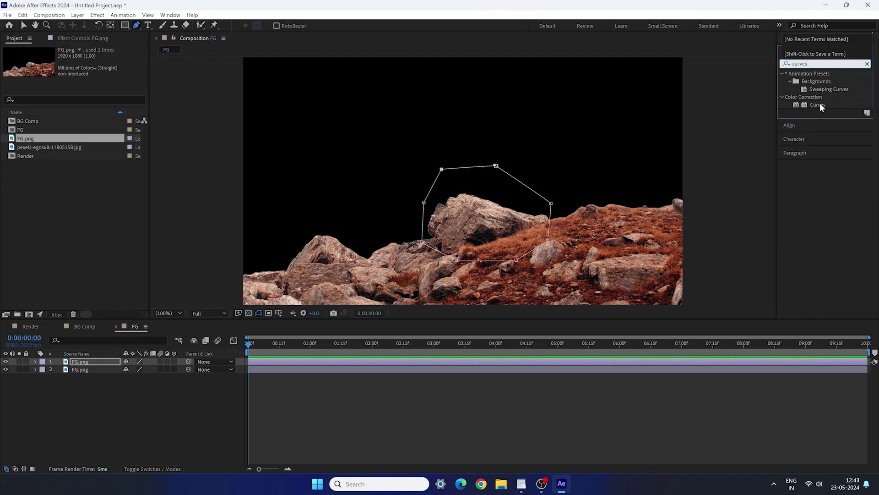
pyautogui.moveTo(817, 104); pyautogui.dragTo(98, 362)
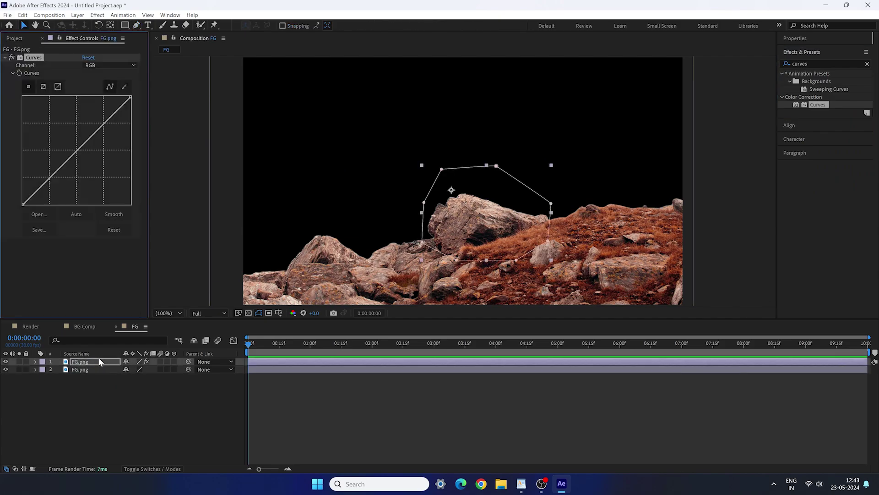
pyautogui.moveTo(78, 150); pyautogui.dragTo(89, 166)
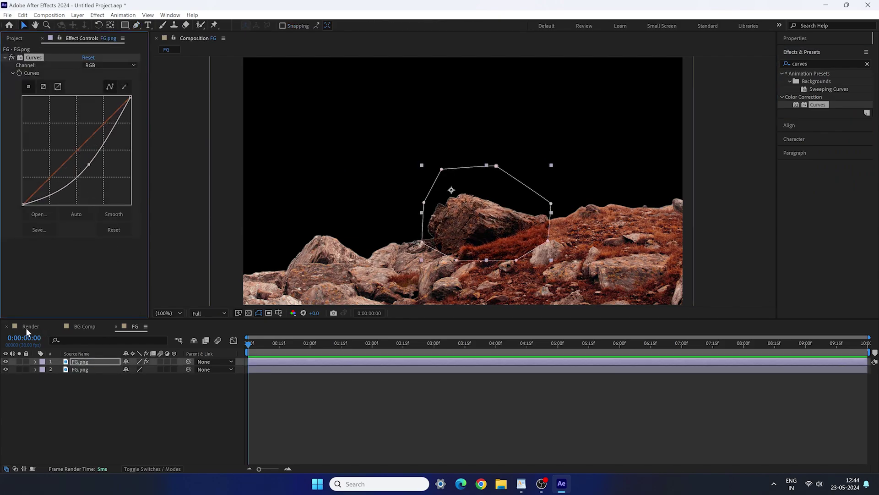
# Step: Nest the FG rocks composition above NEBULA in the Render composition
pyautogui.click(26, 327)
pyautogui.click(11, 38)
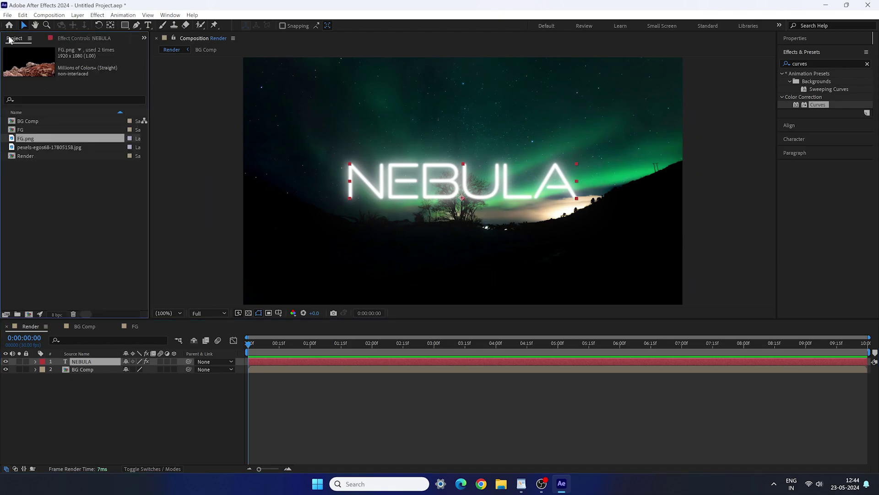
pyautogui.moveTo(27, 130); pyautogui.dragTo(89, 365)
# Step: Import Video Clip.mp4 and make it its own composition, scrubbing through the green-screen footage
pyautogui.rightClick(52, 186)
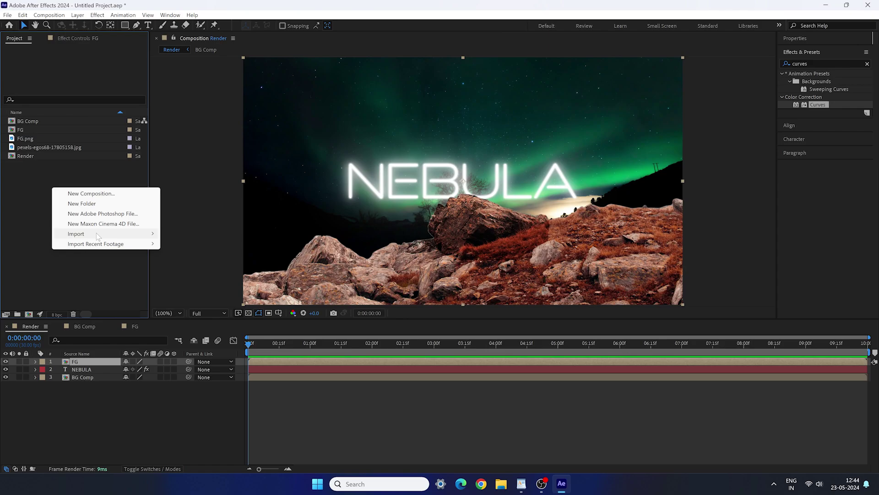
pyautogui.moveTo(97, 233)
pyautogui.click(187, 234)
pyautogui.click(255, 106)
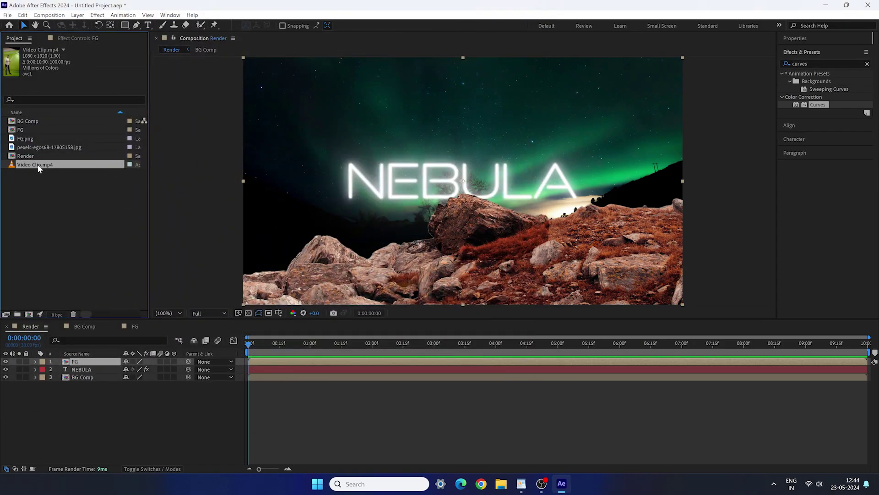
pyautogui.click(28, 315)
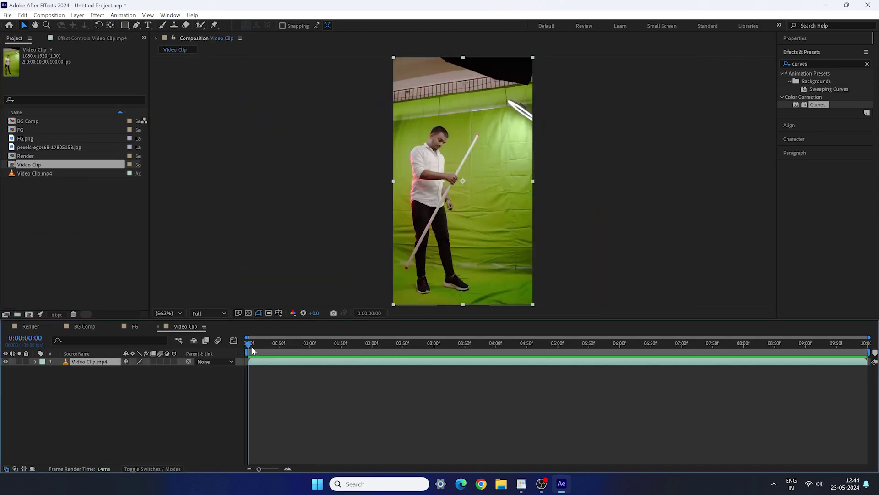
pyautogui.moveTo(252, 344)
pyautogui.mouseDown()
pyautogui.moveTo(865, 345)
pyautogui.moveTo(242, 341)
pyautogui.mouseUp()
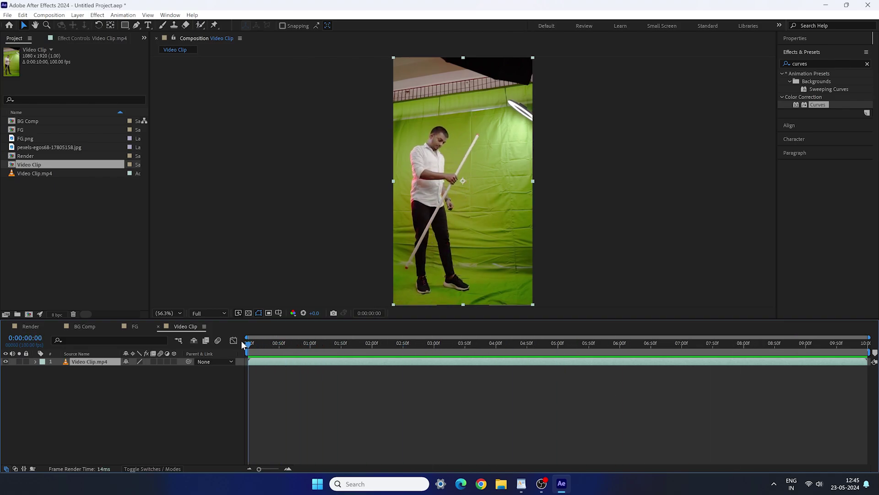
# Step: Apply Keylight 1.2 to the clip, sampling the green backdrop as Screen Colour
pyautogui.click(867, 64)
pyautogui.write('keyli')
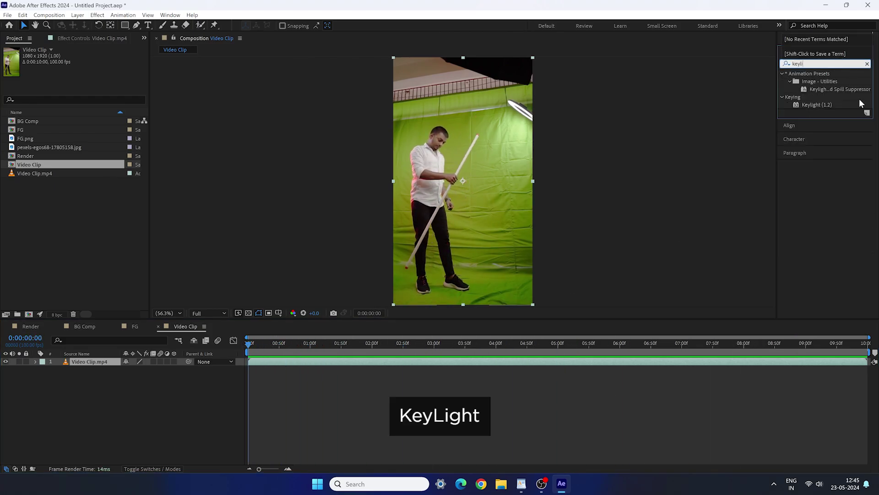
pyautogui.moveTo(818, 104); pyautogui.dragTo(465, 204)
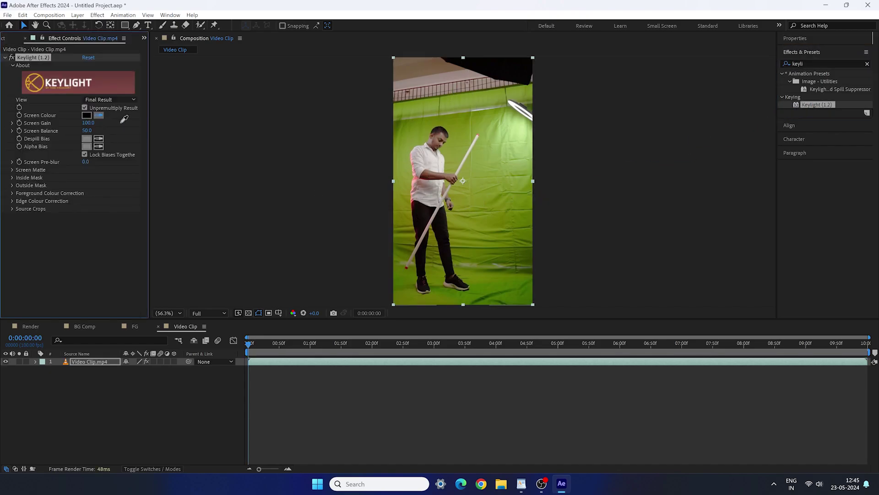
pyautogui.click(486, 159)
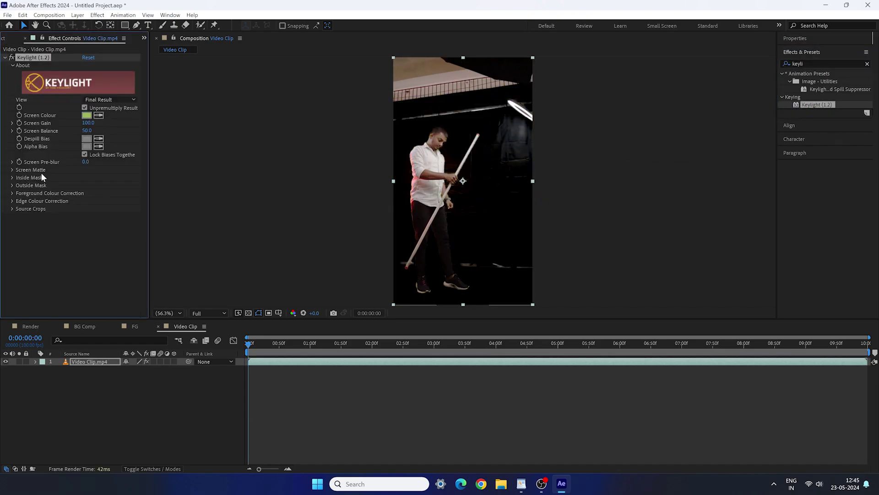
# Step: Refine the matte to Clip Black 78.4, Clip White 87.1, Screen Softness 2.0
pyautogui.click(12, 170)
pyautogui.moveTo(85, 177); pyautogui.dragTo(285, 298)
pyautogui.click(293, 312)
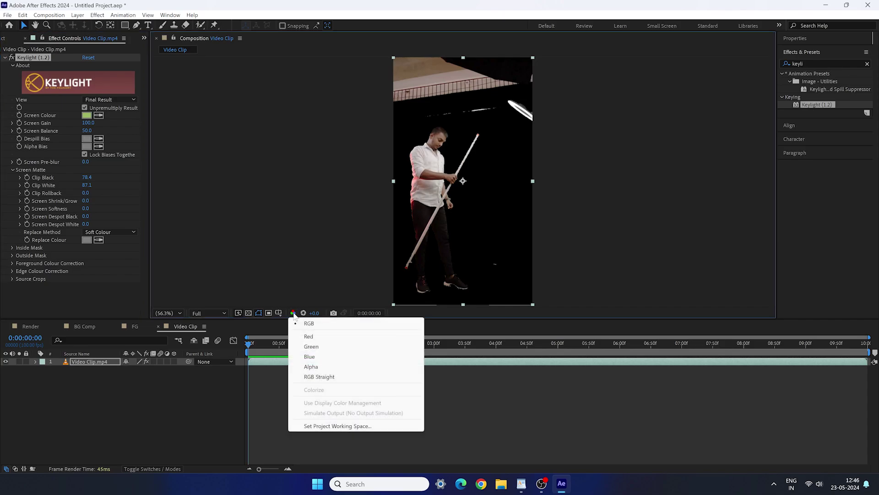
pyautogui.click(311, 367)
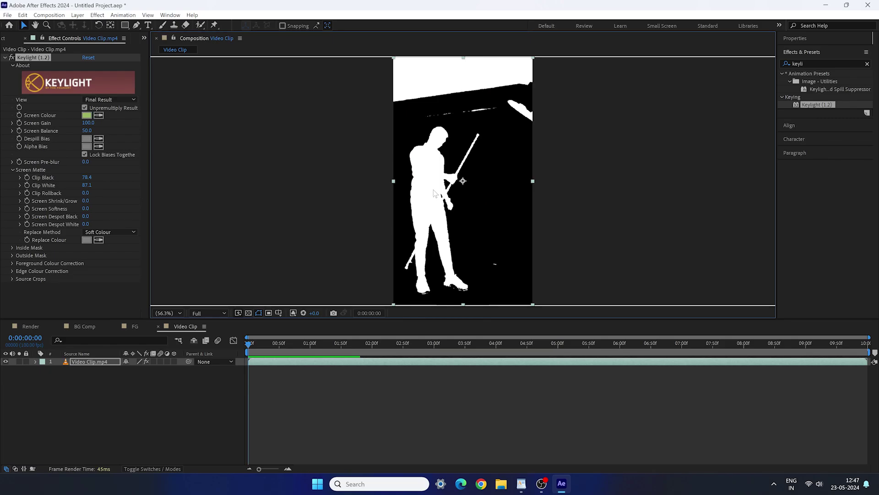
pyautogui.click(85, 209)
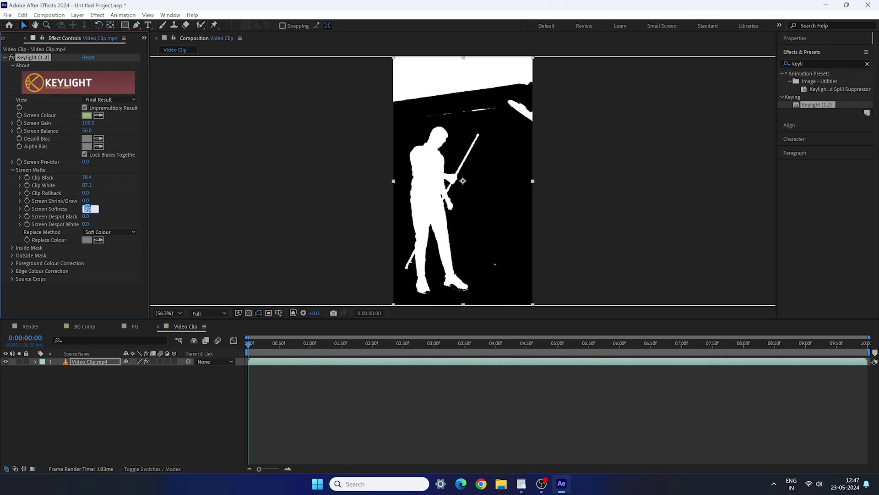
pyautogui.write('2.')
pyautogui.press('Return')
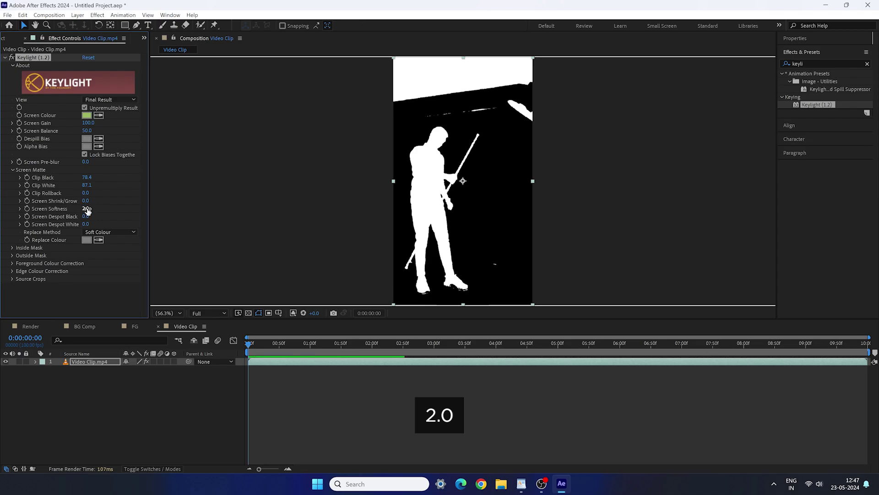
pyautogui.click(294, 313)
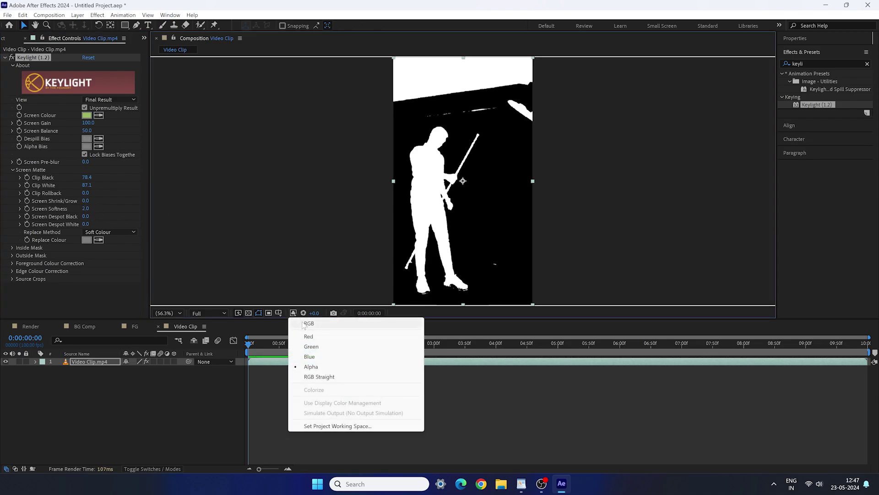
pyautogui.click(303, 324)
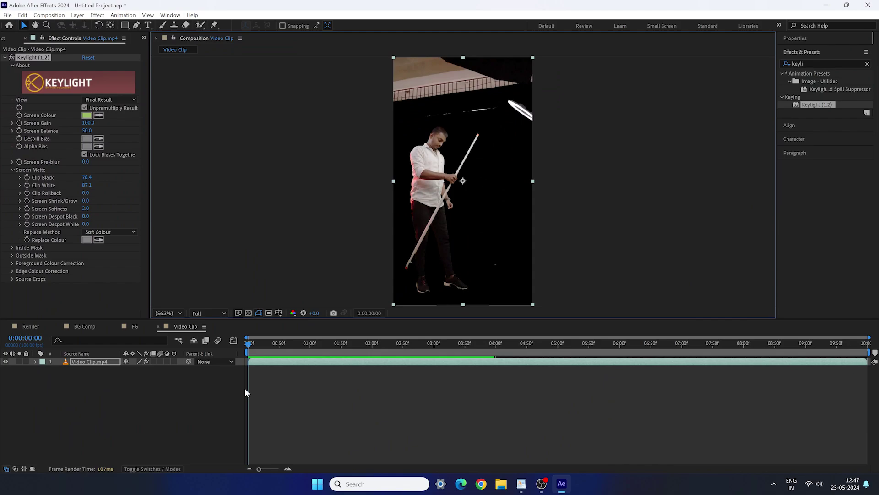
# Step: Draw a Pen mask around the man and keyframe its path across the clip
pyautogui.click(102, 362)
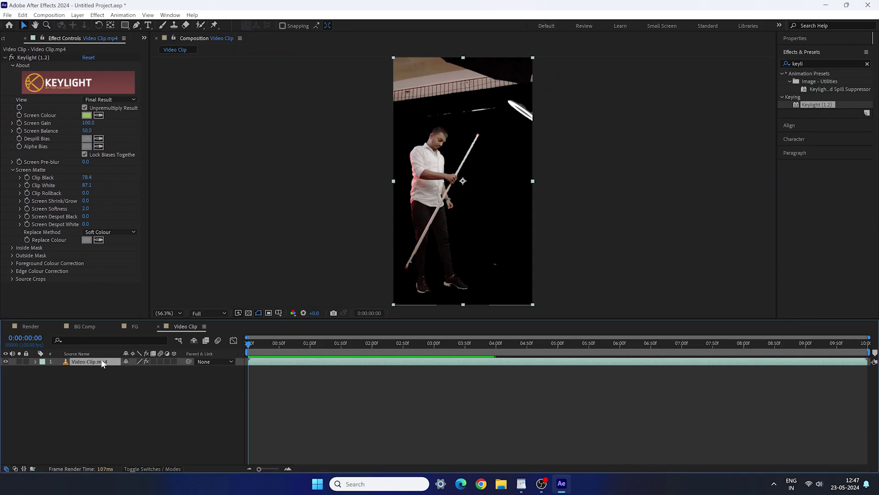
pyautogui.click(137, 26)
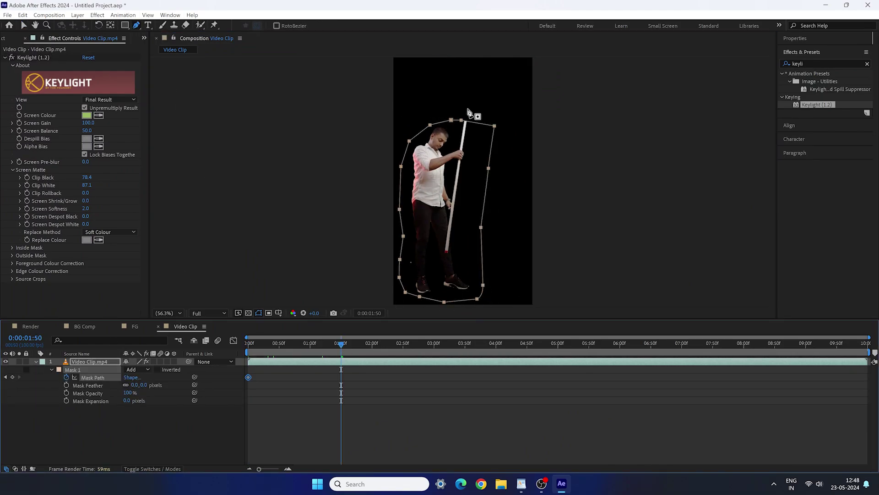
pyautogui.moveTo(471, 111)
pyautogui.mouseDown()
pyautogui.moveTo(464, 106)
pyautogui.moveTo(475, 104)
pyautogui.mouseUp()
pyautogui.click(290, 343)
pyautogui.click(315, 343)
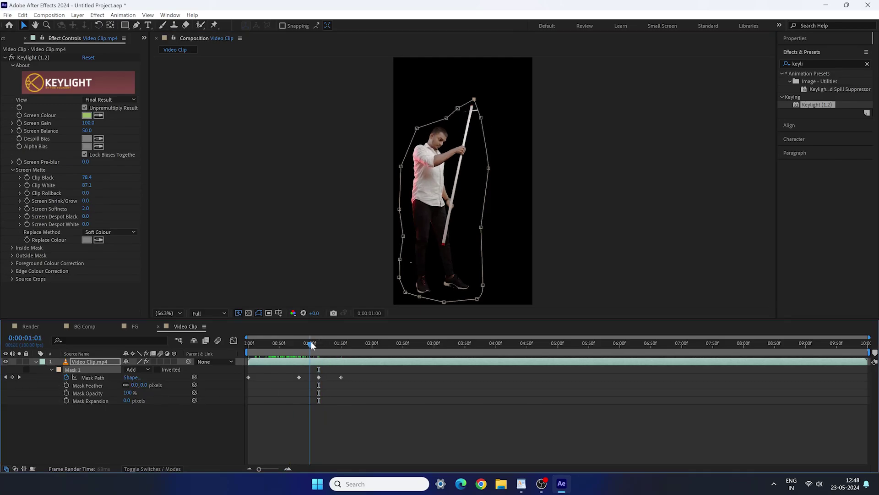
pyautogui.moveTo(403, 343); pyautogui.dragTo(867, 346)
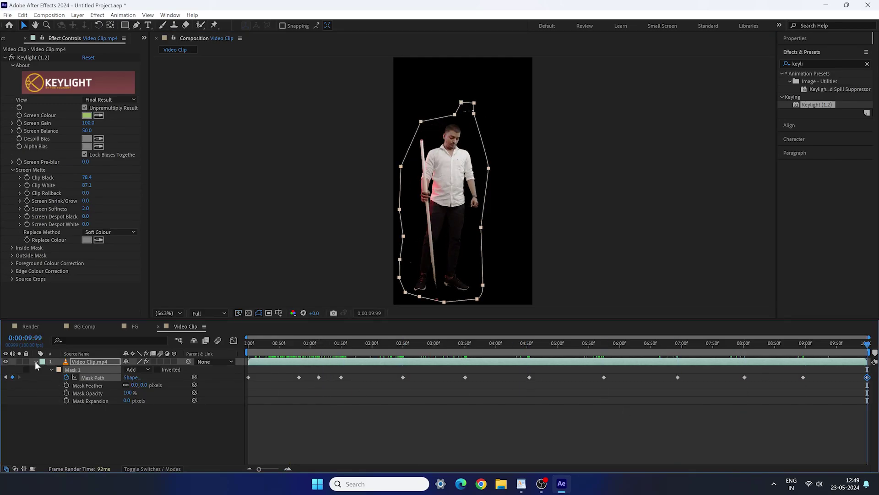
pyautogui.click(34, 361)
# Step: Apply Levels to Video Clip.mp4 with Gamma 0.30
pyautogui.click(867, 63)
pyautogui.write('levels')
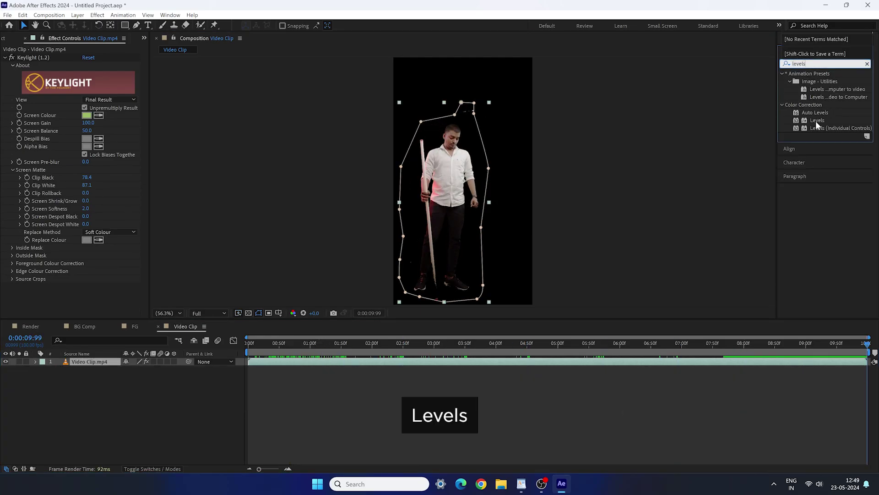
pyautogui.moveTo(818, 122); pyautogui.dragTo(95, 361)
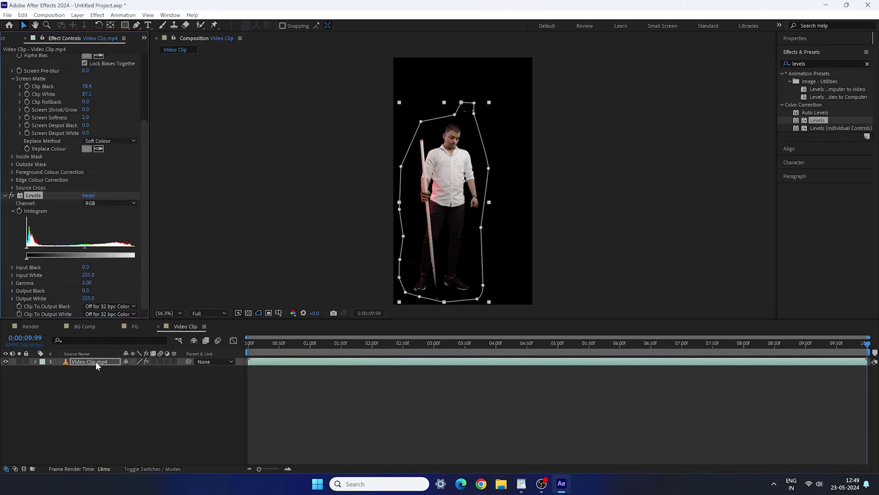
pyautogui.click(86, 283)
pyautogui.write('0.3')
pyautogui.press('Return')
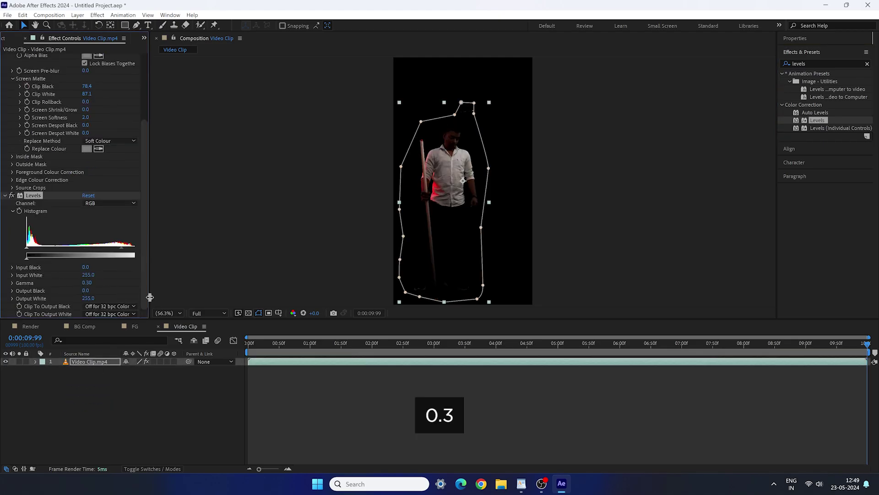
# Step: Add Video Clip to the Render comp at 20% scale, placed on the central rock
pyautogui.click(28, 327)
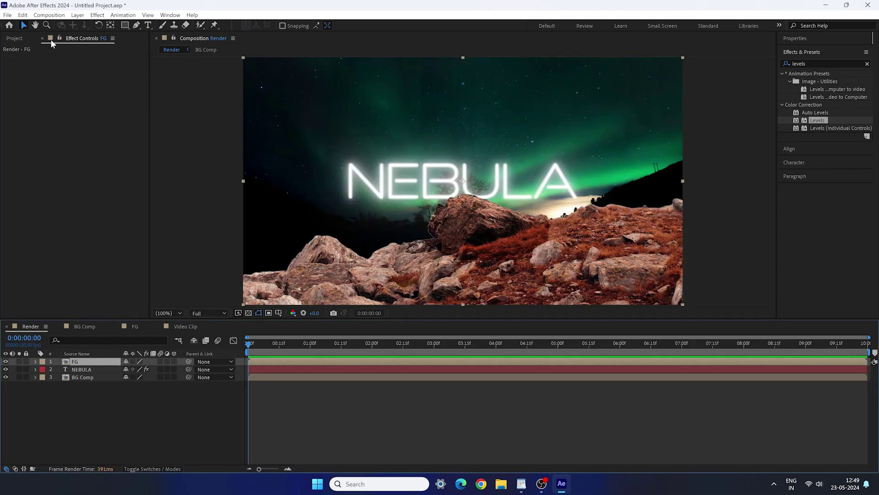
pyautogui.click(15, 40)
pyautogui.moveTo(32, 166); pyautogui.dragTo(77, 359)
pyautogui.press('s')
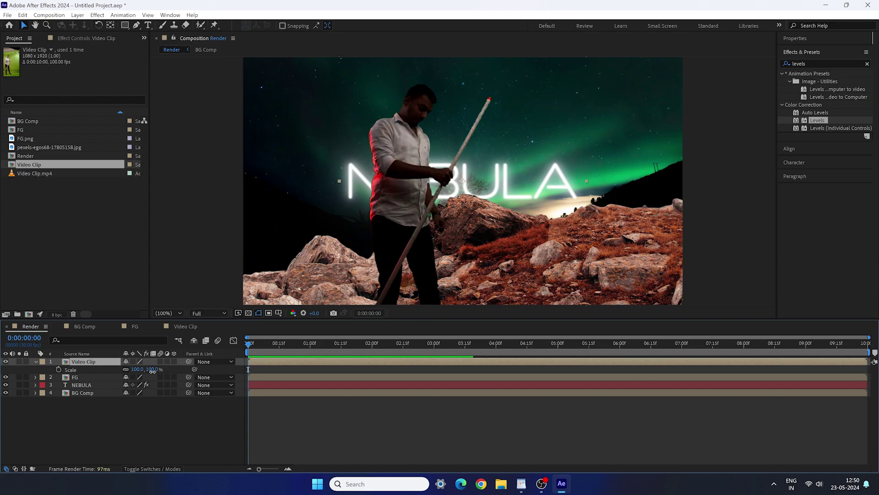
pyautogui.click(151, 369)
pyautogui.write('20')
pyautogui.press('Return')
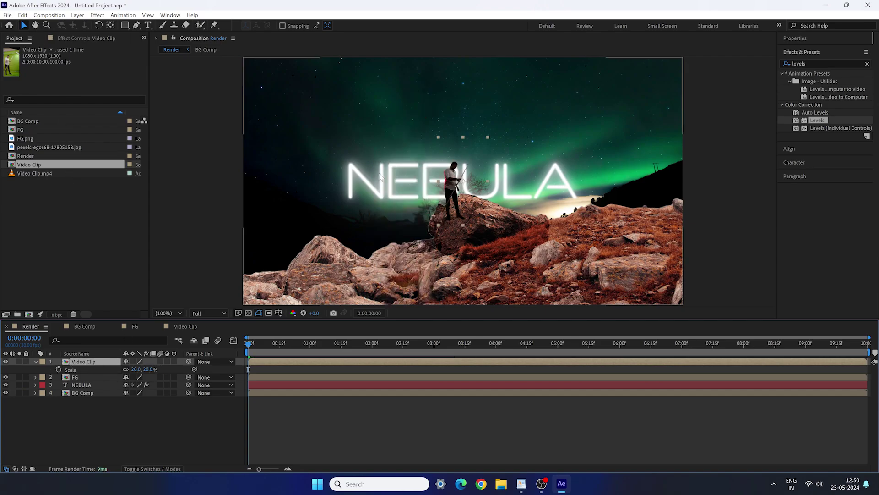
pyautogui.moveTo(460, 186); pyautogui.dragTo(473, 165)
# Step: Pre-compose the Video Clip and FG layers into a new comp named 'FG Comp'
pyautogui.click(36, 361)
pyautogui.keyDown('ctrl'); pyautogui.click(84, 368); pyautogui.keyUp('ctrl')
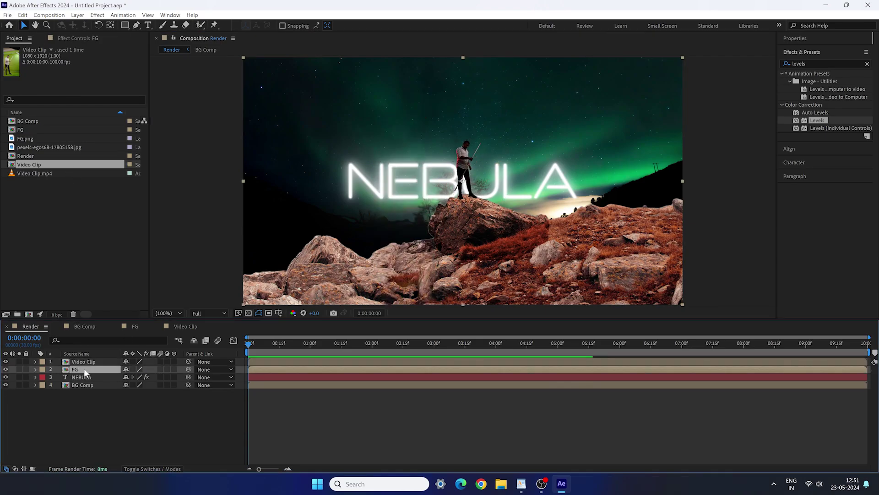
pyautogui.rightClick(86, 361)
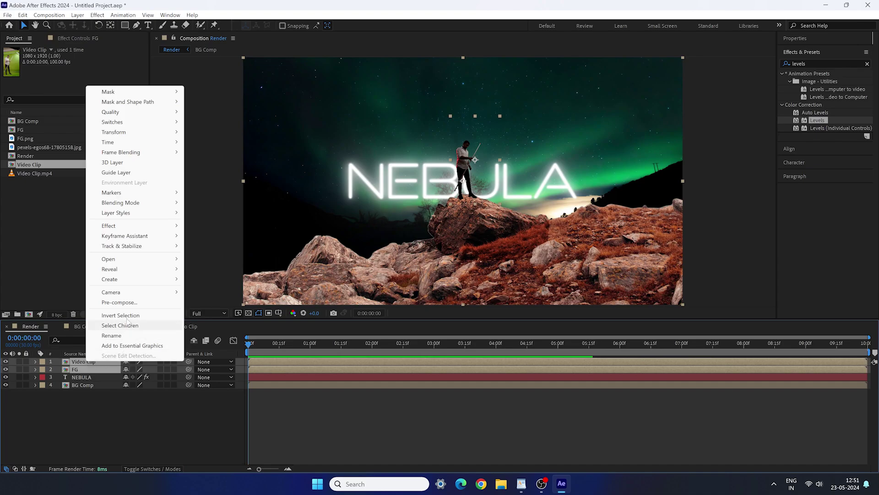
pyautogui.click(120, 302)
pyautogui.write('FG C')
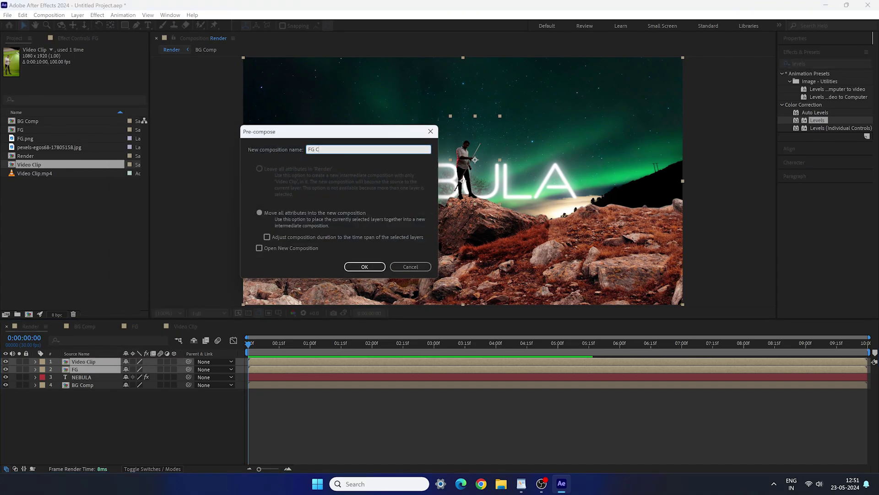
pyautogui.write('omp')
pyautogui.click(364, 266)
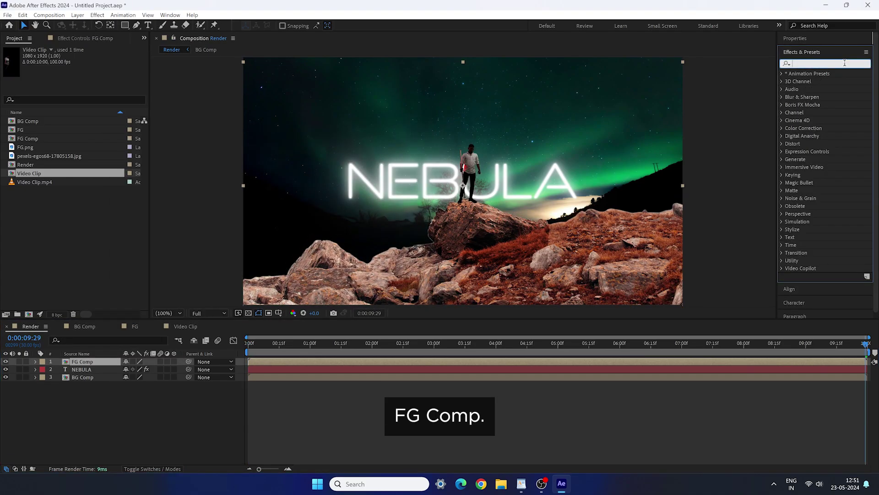
pyautogui.click(845, 64)
# Step: Apply the Tint and Levels effects to the FG Comp layer
pyautogui.write('tint')
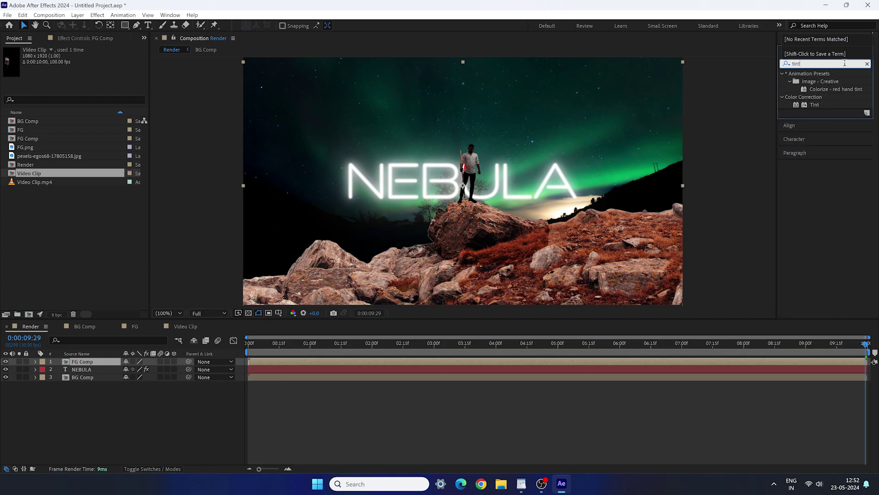
pyautogui.moveTo(814, 105); pyautogui.dragTo(461, 237)
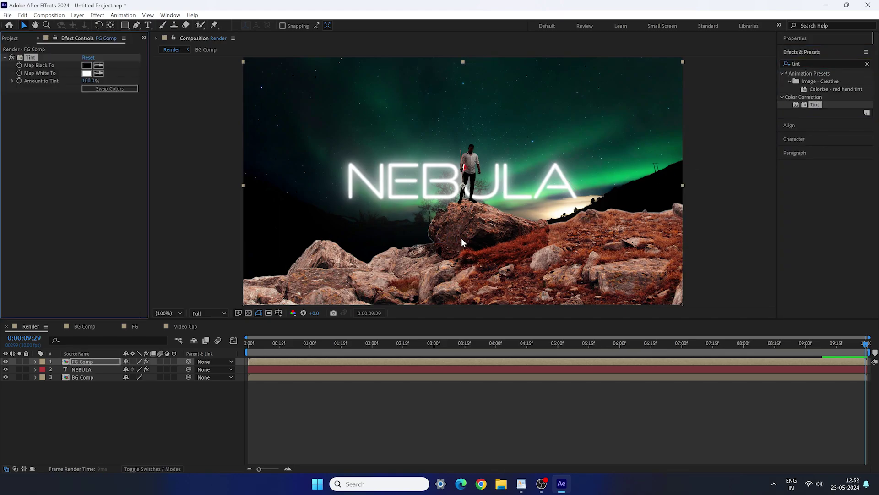
pyautogui.doubleClick(806, 63)
pyautogui.write('level')
pyautogui.moveTo(825, 121); pyautogui.dragTo(519, 246)
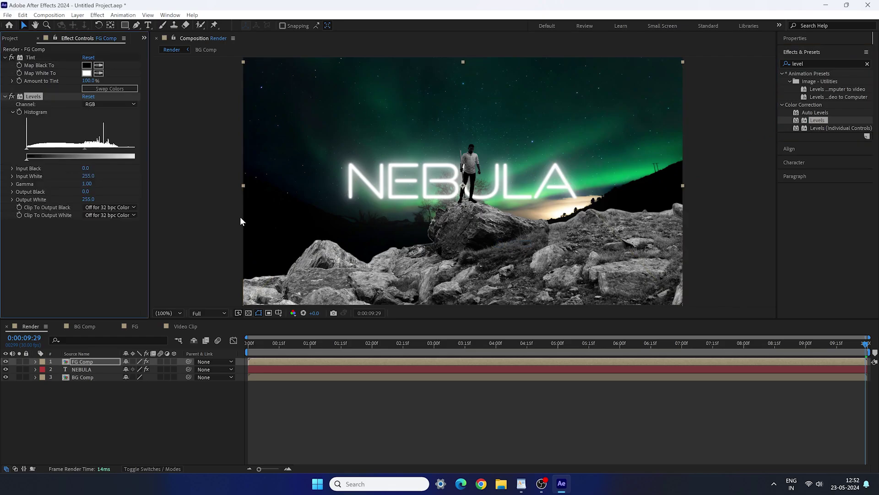
# Step: Set the Levels Gamma to 0.15 and Output White to 200
pyautogui.click(86, 184)
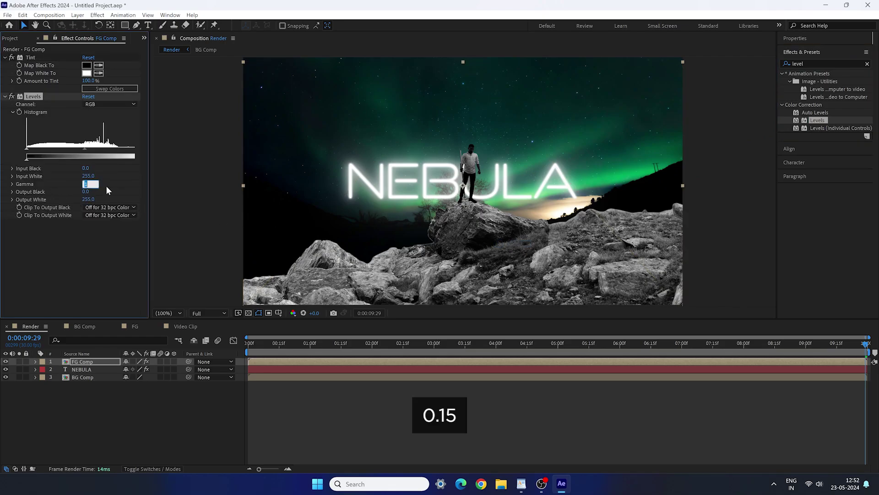
pyautogui.write('0.15')
pyautogui.press('Return')
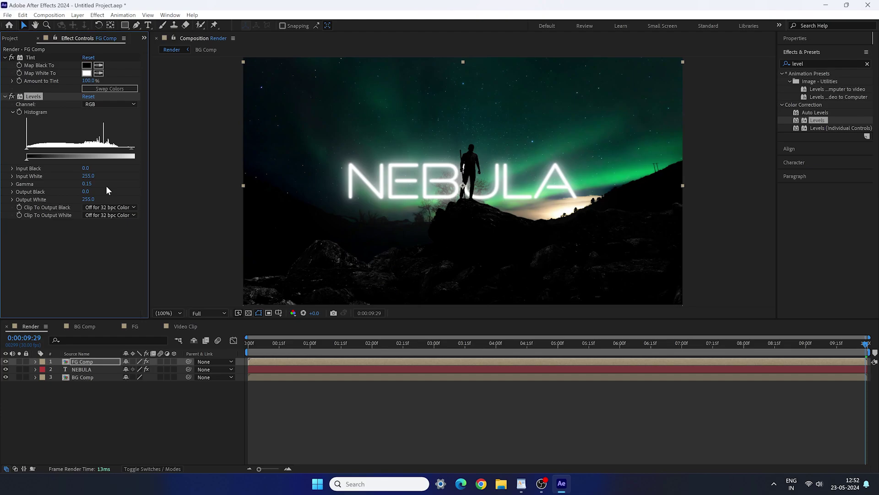
pyautogui.write('200')
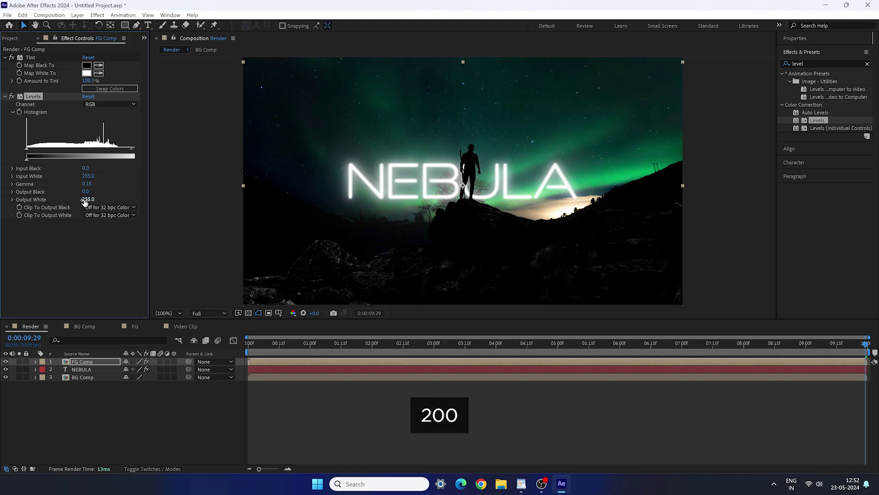
pyautogui.press('Return')
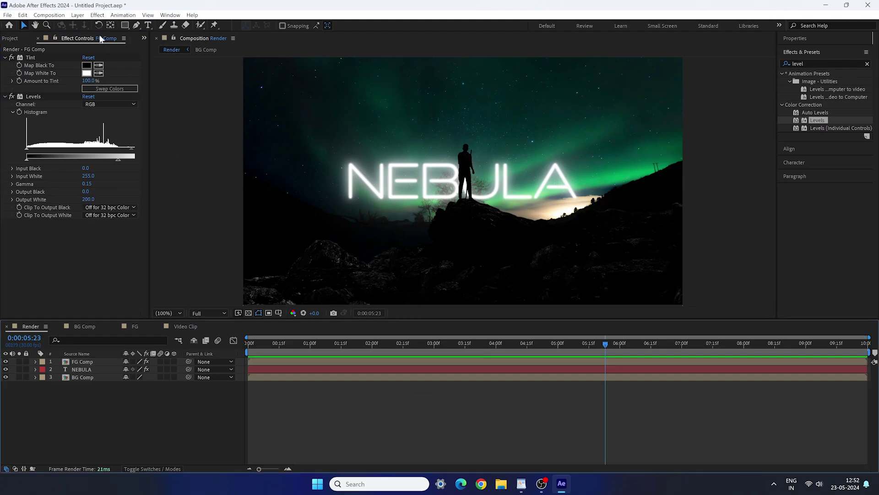
# Step: Create a new Camera 1 layer with default settings, dismissing the 2D layers warning
pyautogui.click(78, 16)
pyautogui.moveTo(90, 26)
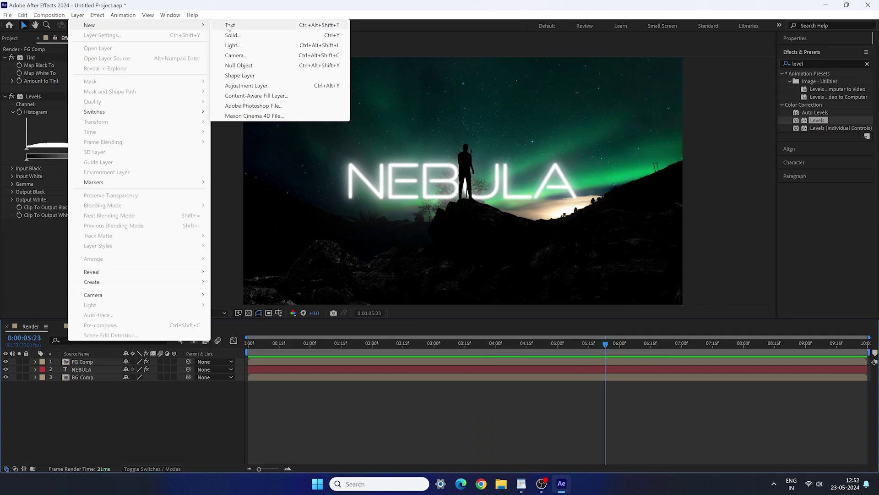
pyautogui.click(236, 56)
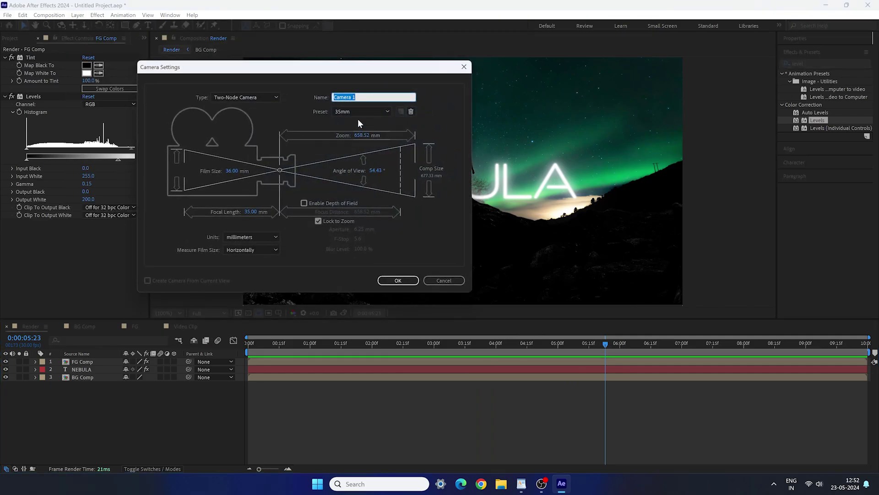
pyautogui.click(398, 280)
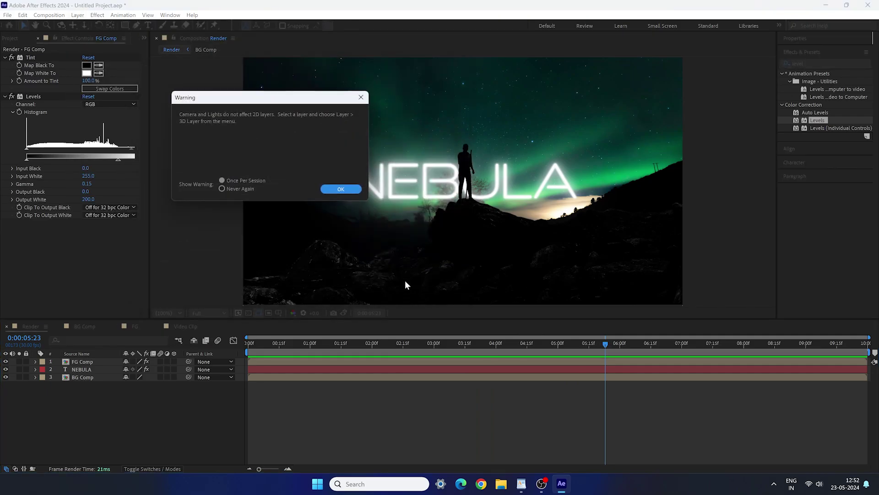
pyautogui.click(340, 188)
# Step: Add a null object, parent Camera 1 to it, and rename it 'Canera Control'
pyautogui.click(79, 15)
pyautogui.moveTo(91, 25)
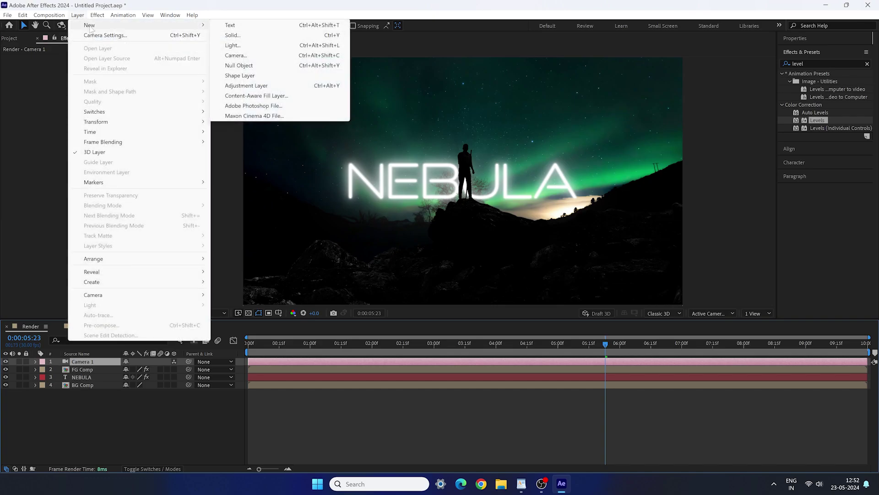
pyautogui.click(239, 68)
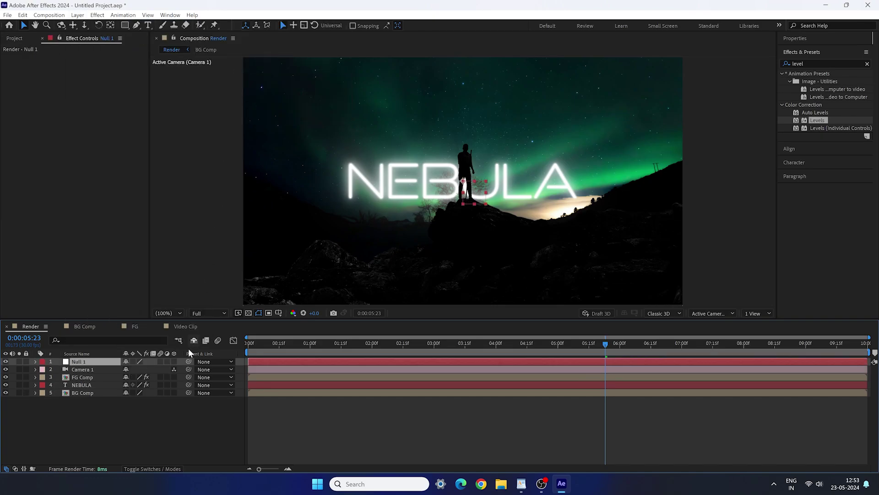
pyautogui.moveTo(187, 369); pyautogui.dragTo(101, 365)
pyautogui.press('Return')
pyautogui.write('Canera Contr')
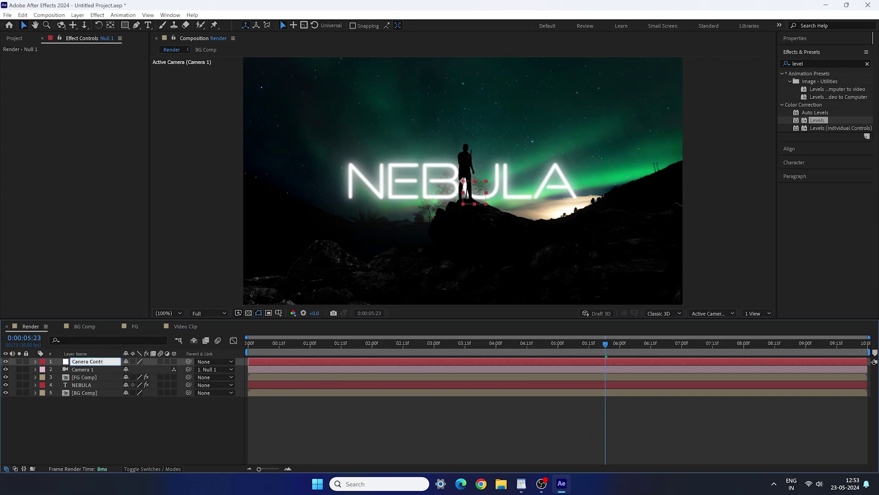
pyautogui.write('ol')
pyautogui.press('Return')
pyautogui.moveTo(84, 414); pyautogui.dragTo(87, 360)
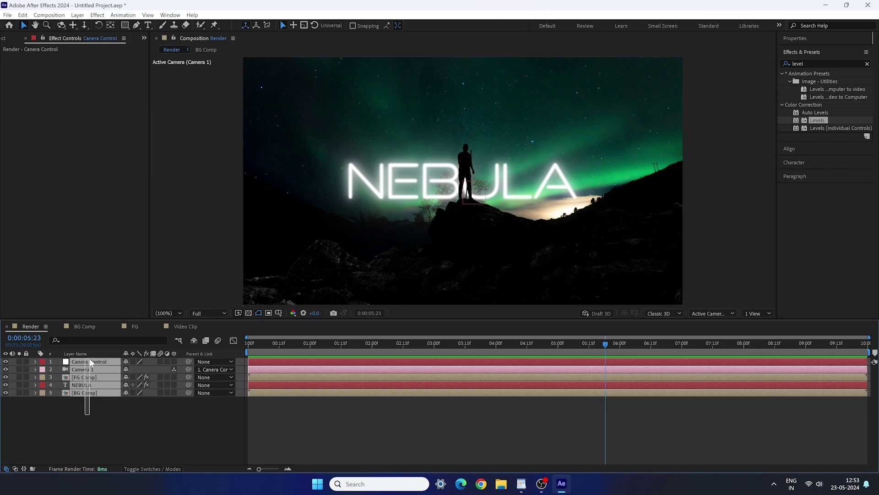
# Step: Make BG Comp 3D, then set NEBULA's Z position to -750 and FG Comp's to -1500
pyautogui.click(176, 393)
pyautogui.moveTo(77, 417); pyautogui.dragTo(98, 384)
pyautogui.press('p')
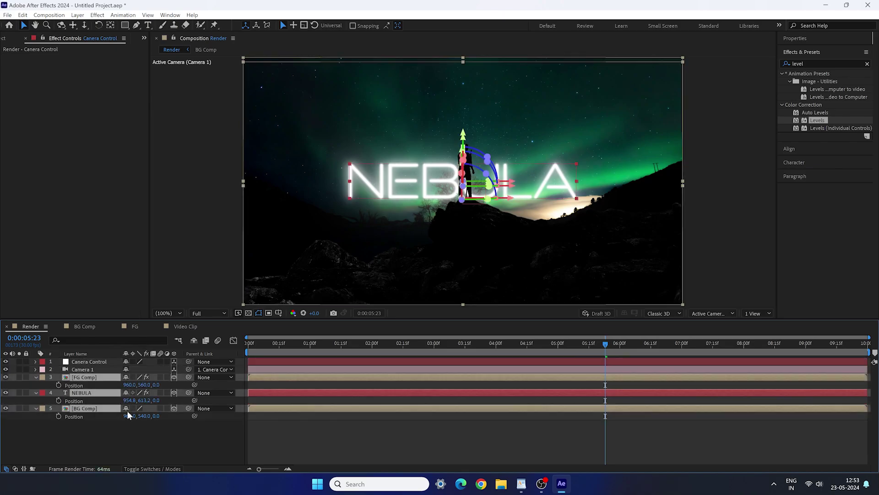
pyautogui.click(163, 439)
pyautogui.click(156, 400)
pyautogui.write('-750')
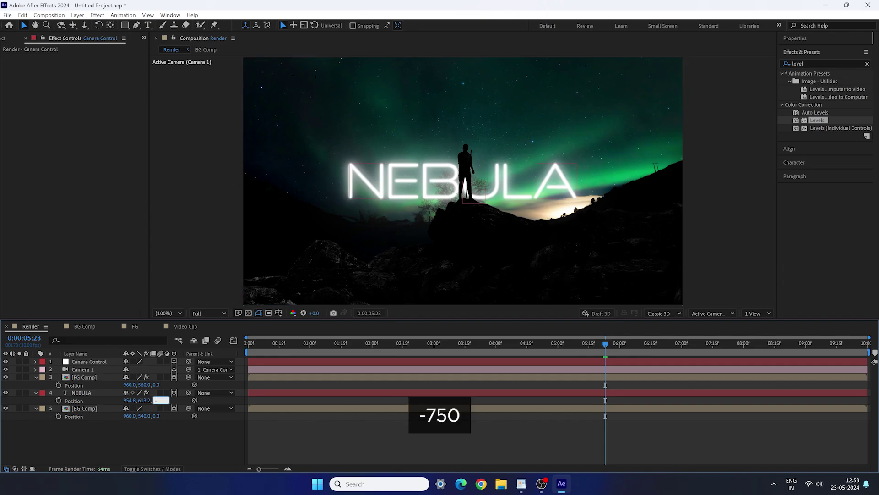
pyautogui.press('Return')
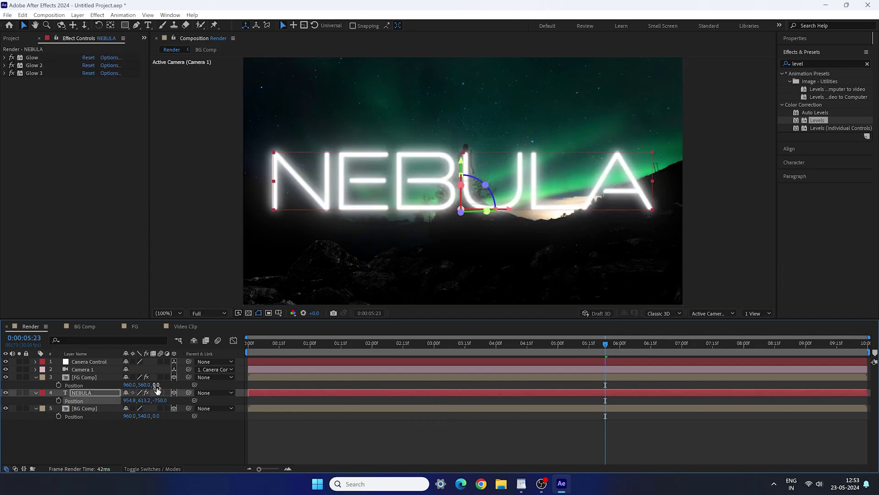
pyautogui.click(156, 384)
pyautogui.write('-15')
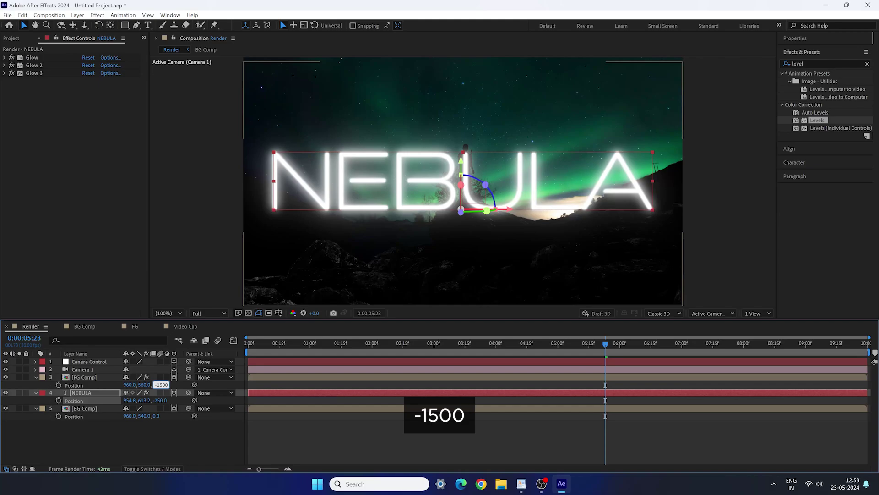
pyautogui.press('Return')
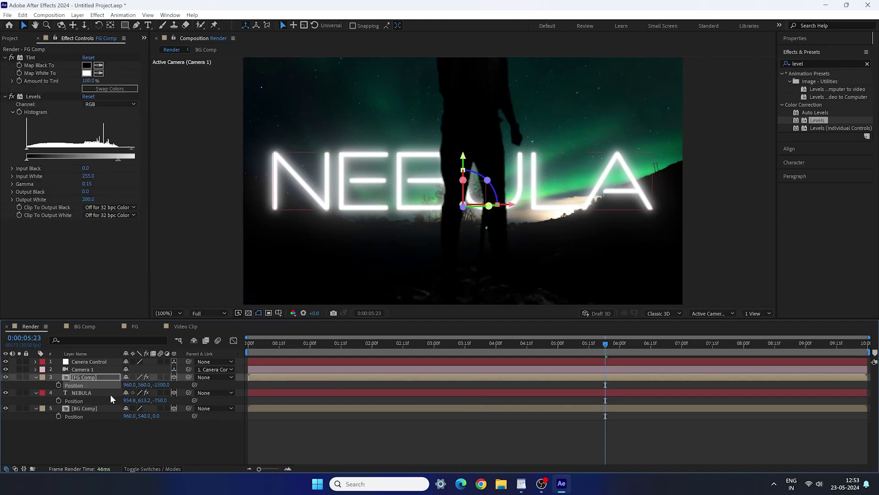
# Step: Scale the NEBULA title down to about 64.6%
pyautogui.moveTo(83, 431); pyautogui.dragTo(90, 381)
pyautogui.press('s')
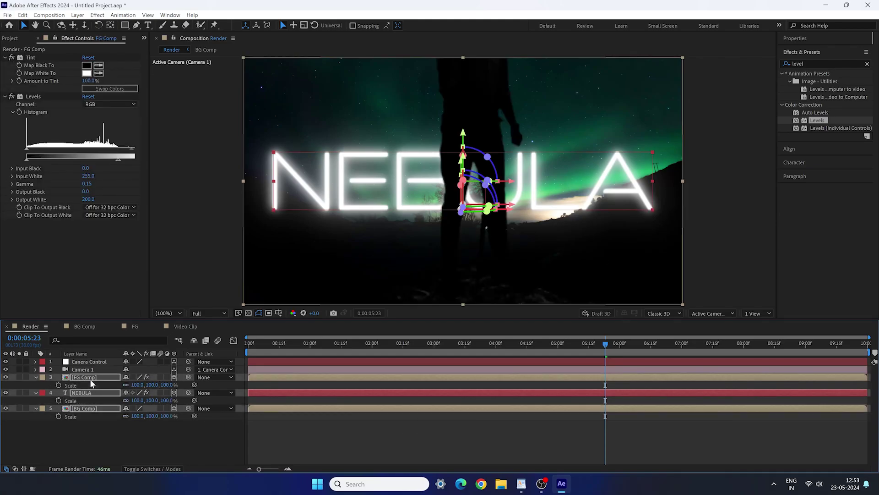
pyautogui.moveTo(136, 401); pyautogui.dragTo(115, 388)
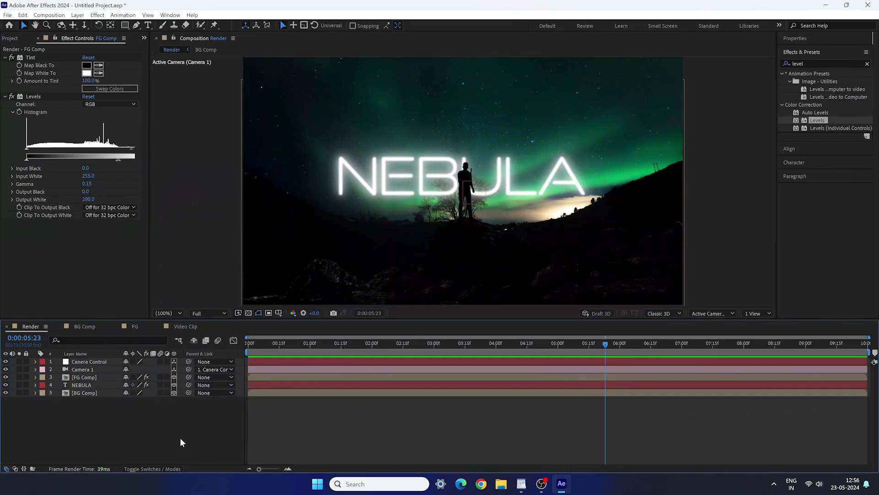
# Step: Keyframe Canera Control's Y Rotation at -1° on the first frame
pyautogui.click(103, 361)
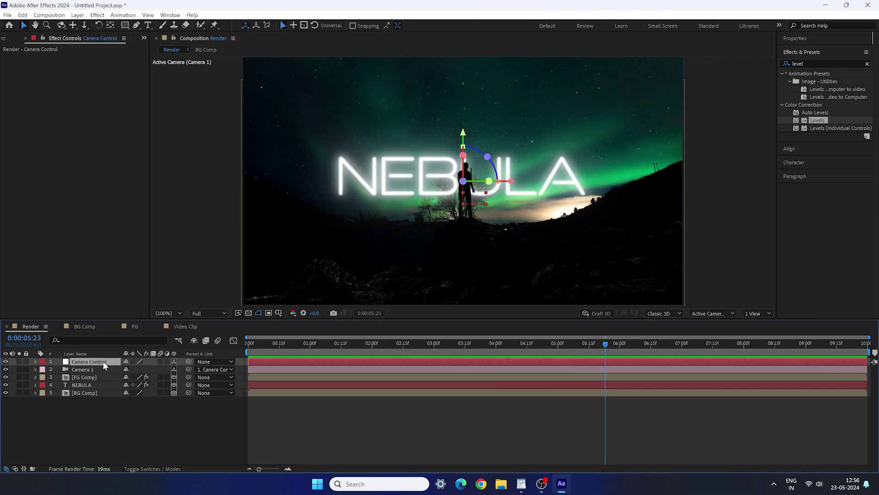
pyautogui.click(36, 362)
pyautogui.click(42, 370)
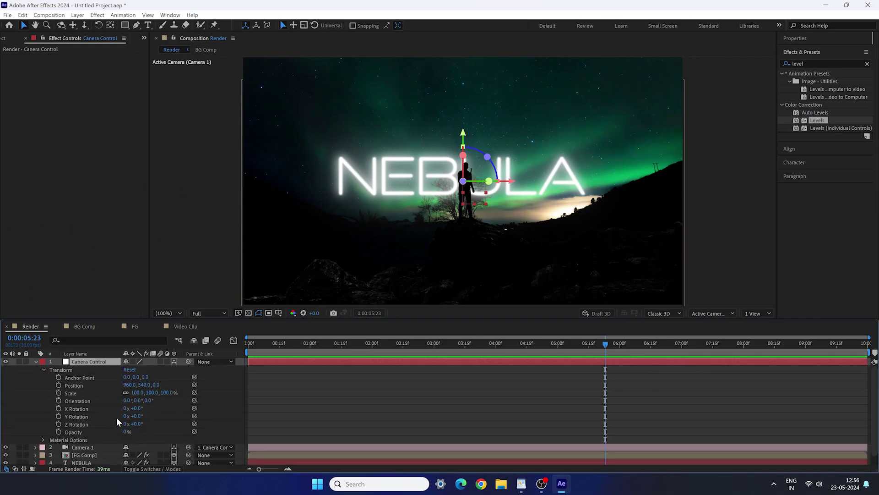
pyautogui.press('Home')
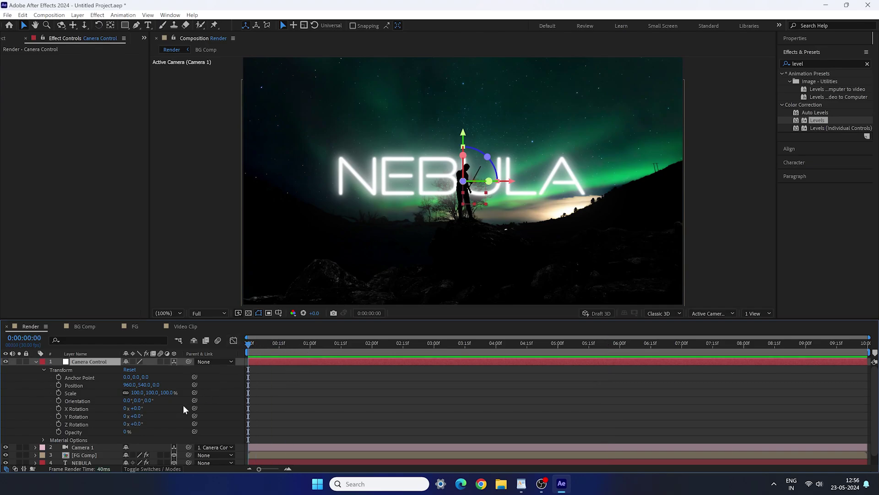
pyautogui.click(137, 416)
pyautogui.write('-1')
pyautogui.press('Return')
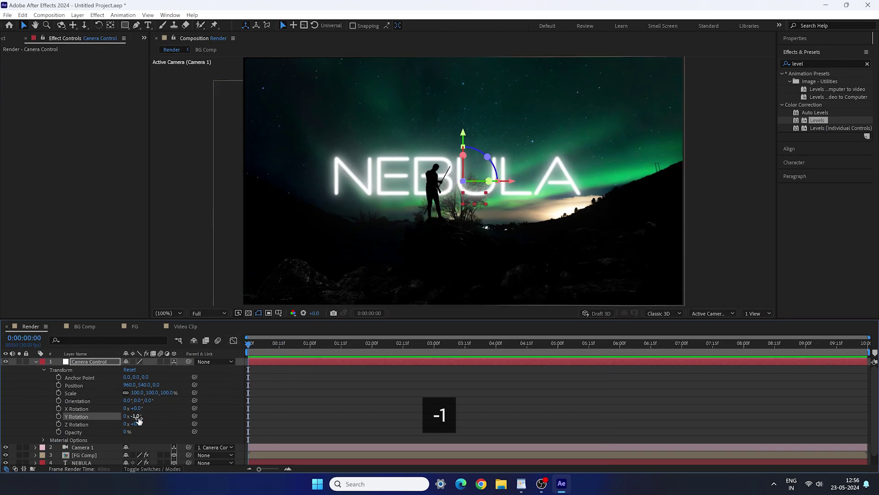
pyautogui.click(58, 415)
# Step: Set Y Rotation to +1° at the comp's end and preview the camera sway
pyautogui.moveTo(247, 342); pyautogui.dragTo(865, 343)
pyautogui.click(136, 415)
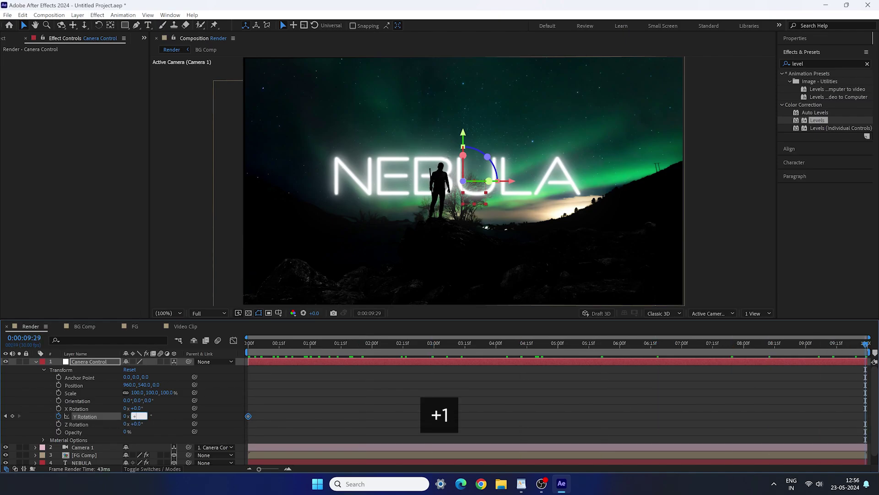
pyautogui.write('1')
pyautogui.press('Return')
pyautogui.press('space')
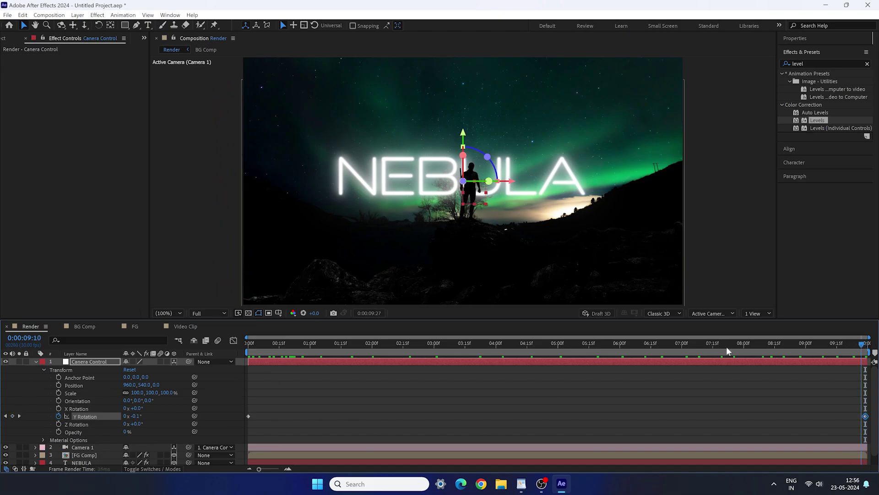
pyautogui.press('space')
# Step: Preview the comp with the transparency grid on to reveal empty frame edges
pyautogui.click(35, 361)
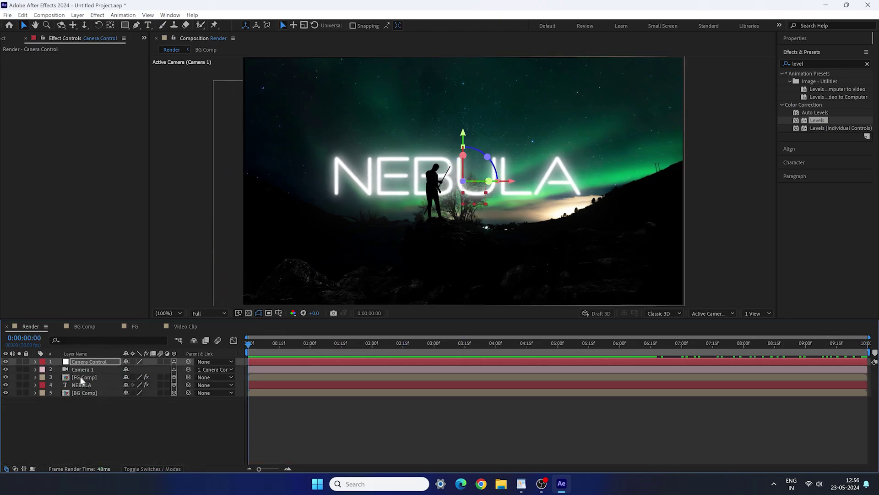
pyautogui.click(134, 406)
pyautogui.press('space')
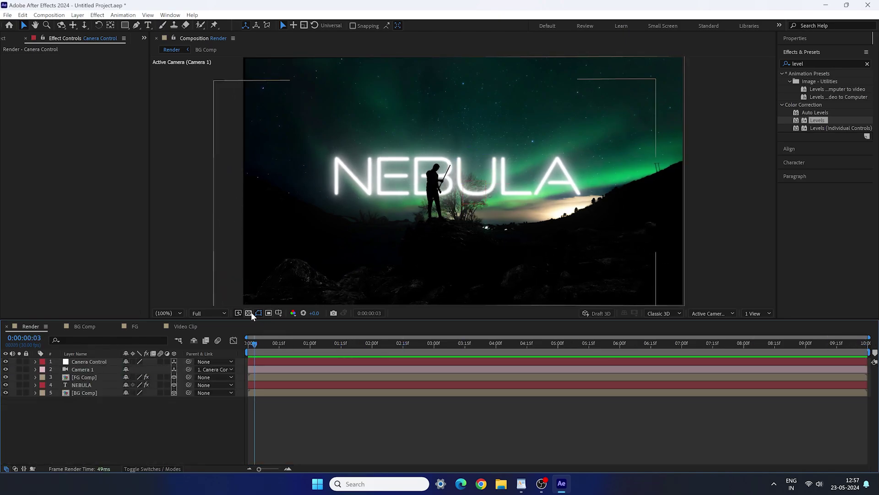
pyautogui.click(249, 312)
# Step: Apply Motion Tile to BG Comp with output width and height 150 and Mirror Edges on
pyautogui.click(867, 63)
pyautogui.write('motion')
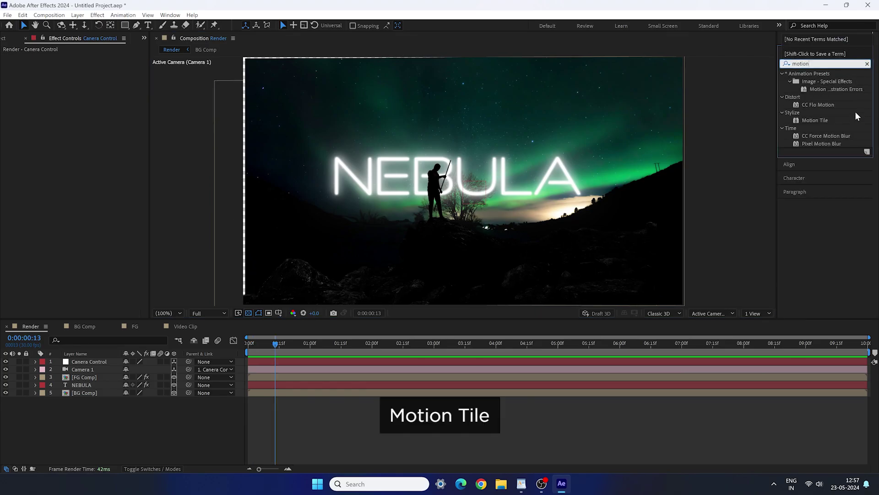
pyautogui.click(816, 121)
pyautogui.moveTo(816, 121); pyautogui.dragTo(86, 394)
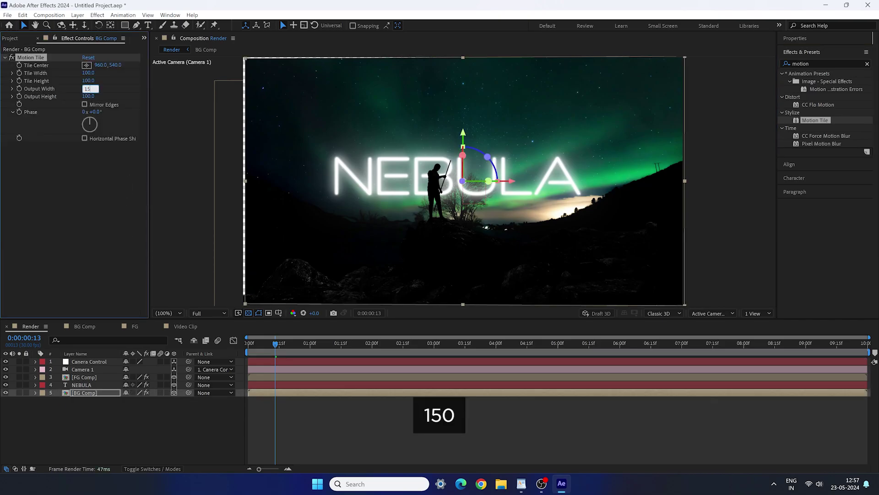
pyautogui.write('150')
pyautogui.press('Tab')
pyautogui.write('150')
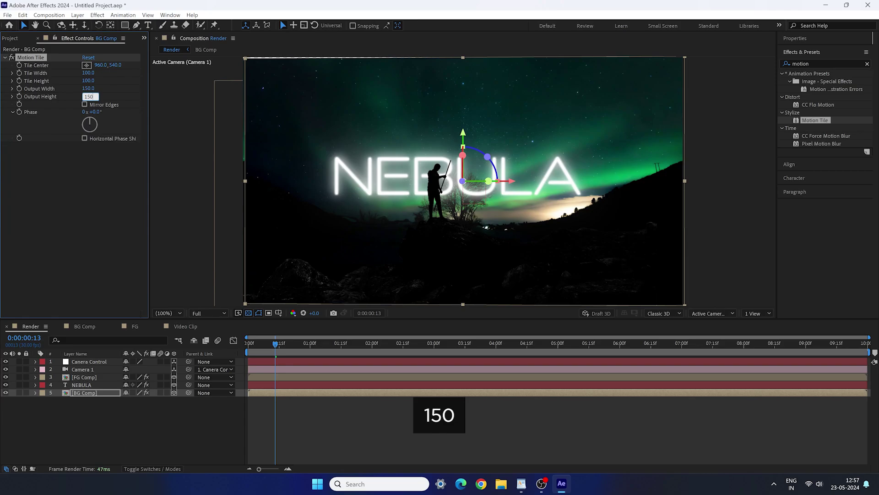
pyautogui.press('Return')
pyautogui.click(85, 104)
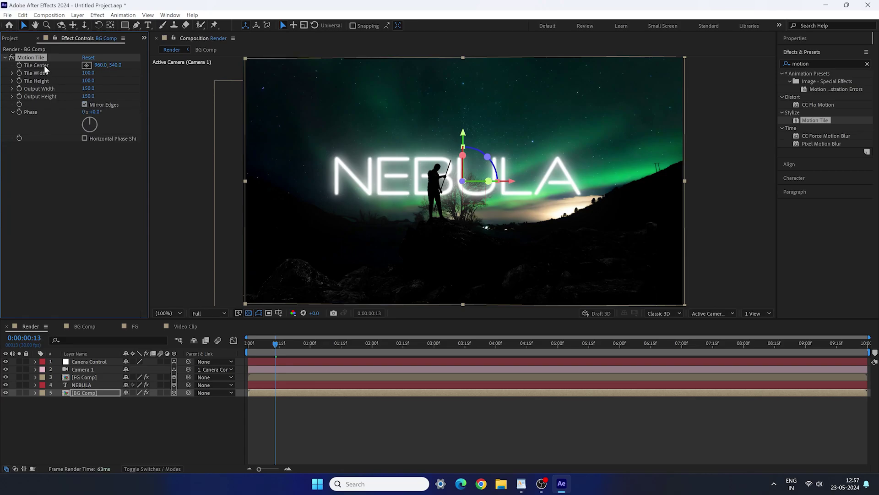
# Step: Select FG Comp and preview the tiled composition
pyautogui.click(90, 378)
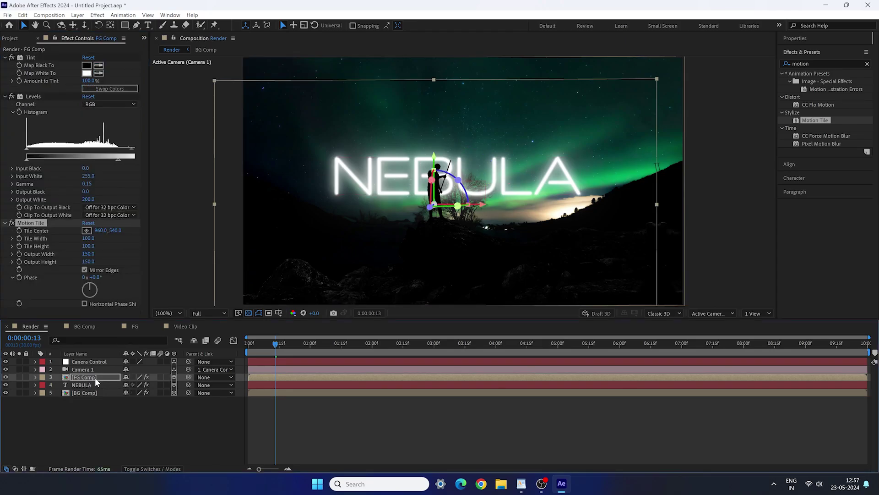
pyautogui.press('space')
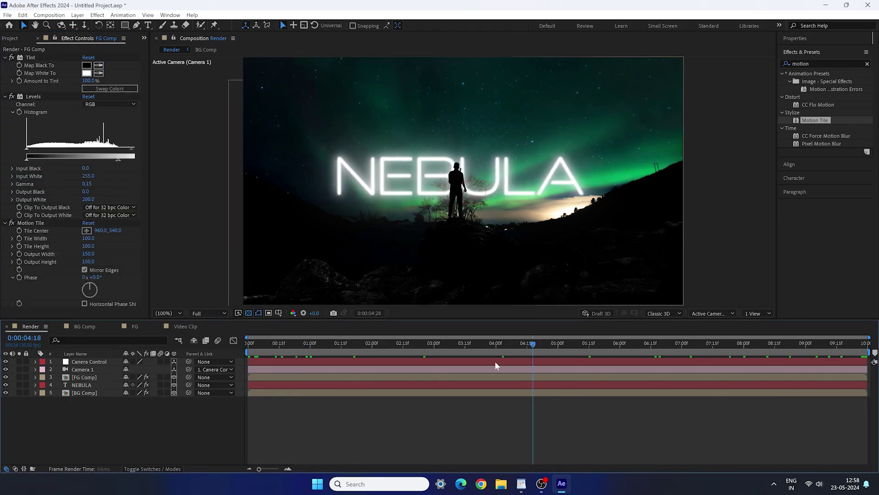
pyautogui.press('space')
pyautogui.click(82, 385)
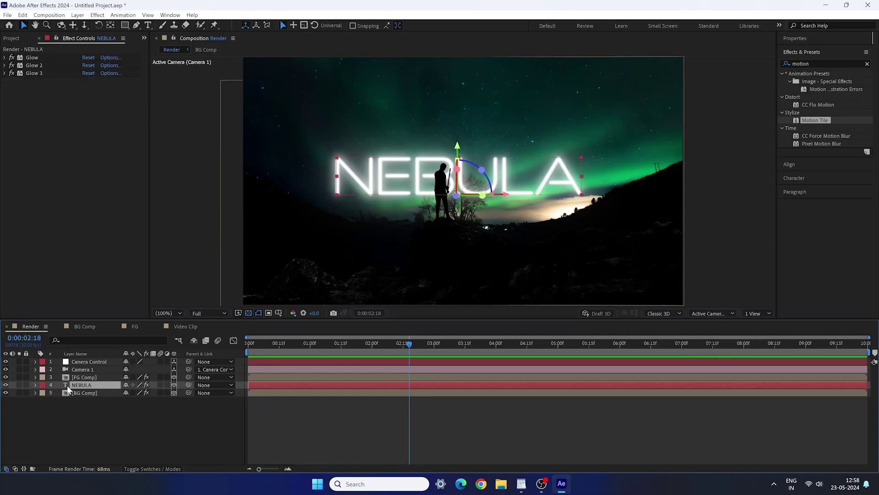
# Step: Add a Tracking animator to NEBULA and keyframe Tracking Amount at 50 at the start
pyautogui.click(36, 385)
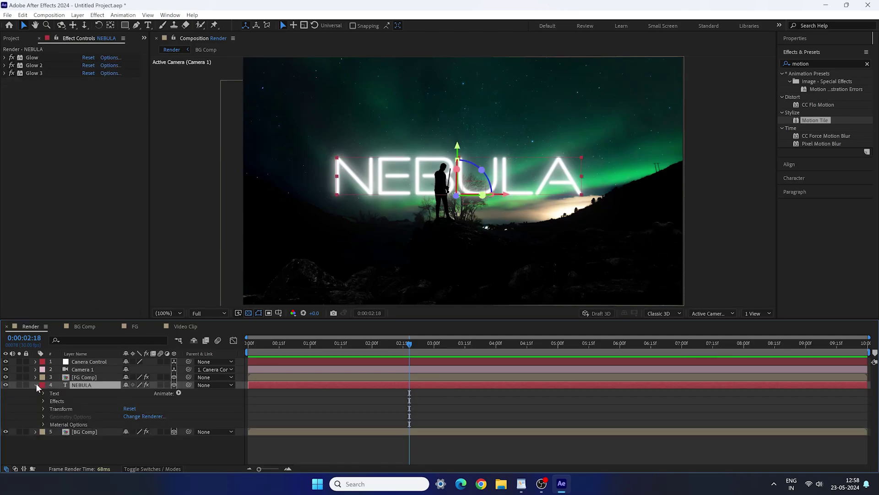
pyautogui.click(179, 392)
pyautogui.click(208, 329)
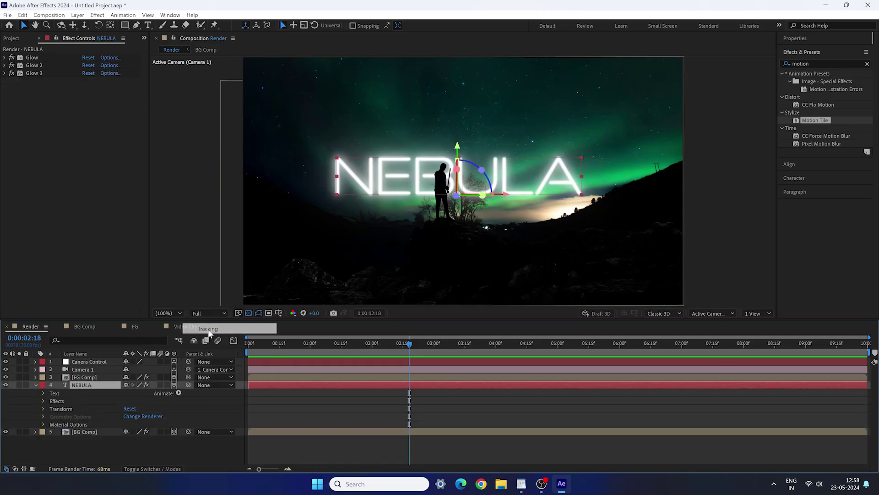
pyautogui.moveTo(329, 355); pyautogui.dragTo(238, 343)
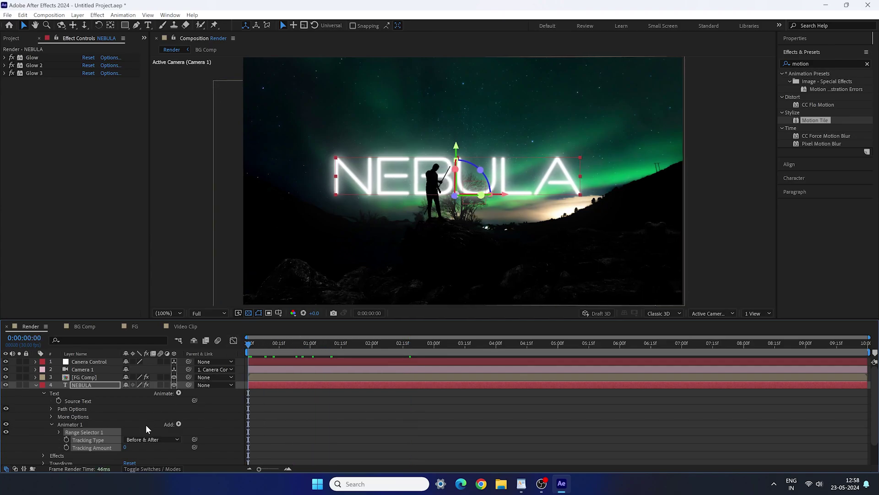
pyautogui.click(66, 447)
pyautogui.click(67, 439)
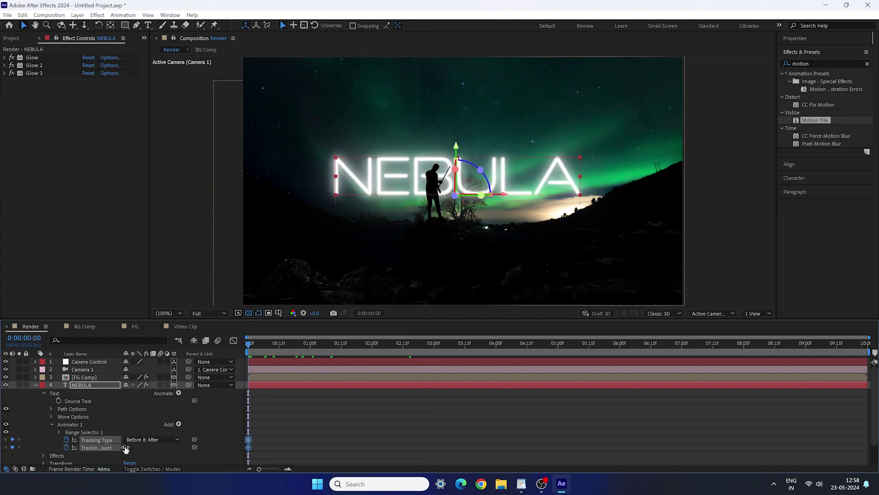
pyautogui.write('50')
pyautogui.press('Return')
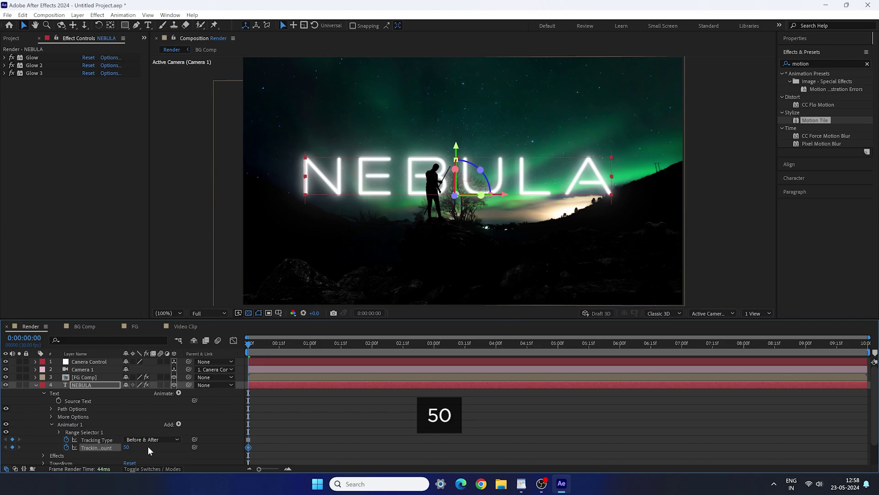
# Step: Set the Tracking Amount to 10 at the end of the timeline
pyautogui.moveTo(308, 347); pyautogui.dragTo(865, 343)
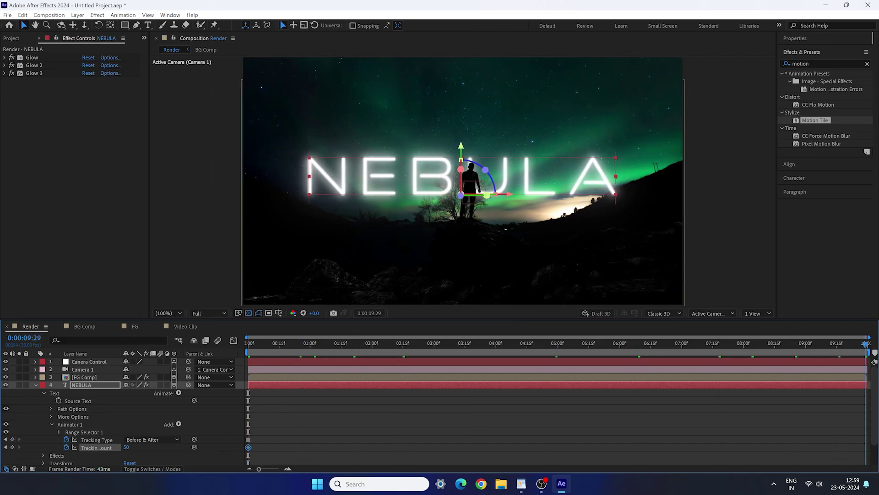
pyautogui.click(127, 447)
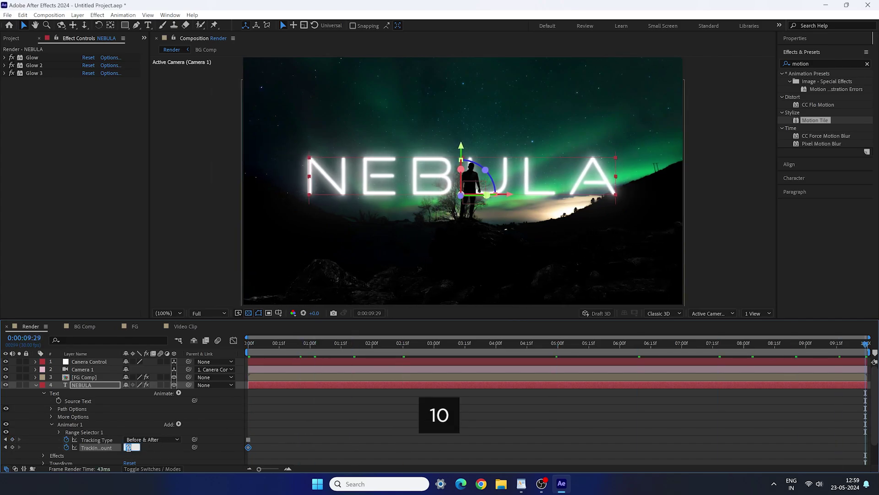
pyautogui.write('10')
pyautogui.press('Return')
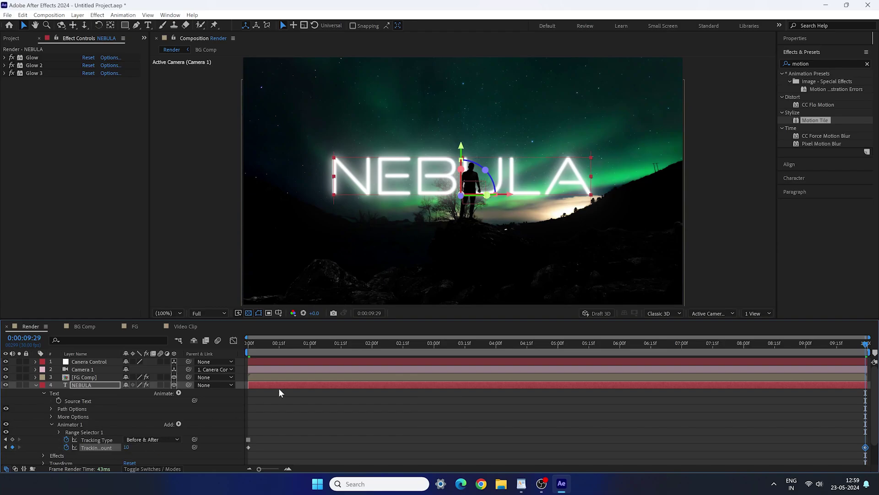
# Step: Create an adjustment layer with Hue/Saturation boosting saturation
pyautogui.press('u')
pyautogui.click(77, 15)
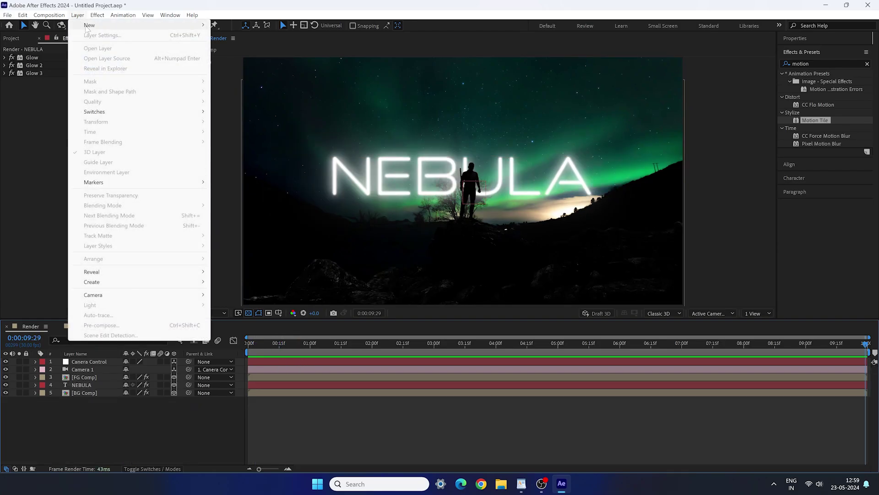
pyautogui.moveTo(138, 26)
pyautogui.click(255, 85)
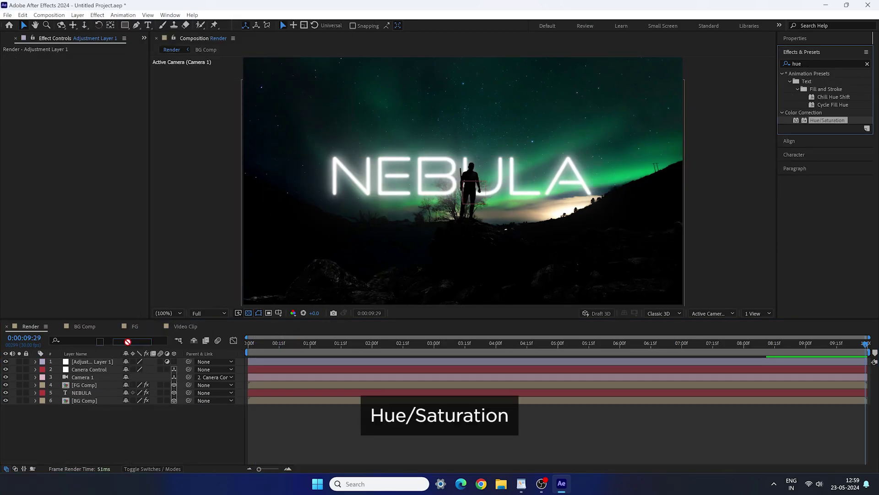
pyautogui.moveTo(102, 364); pyautogui.dragTo(100, 361)
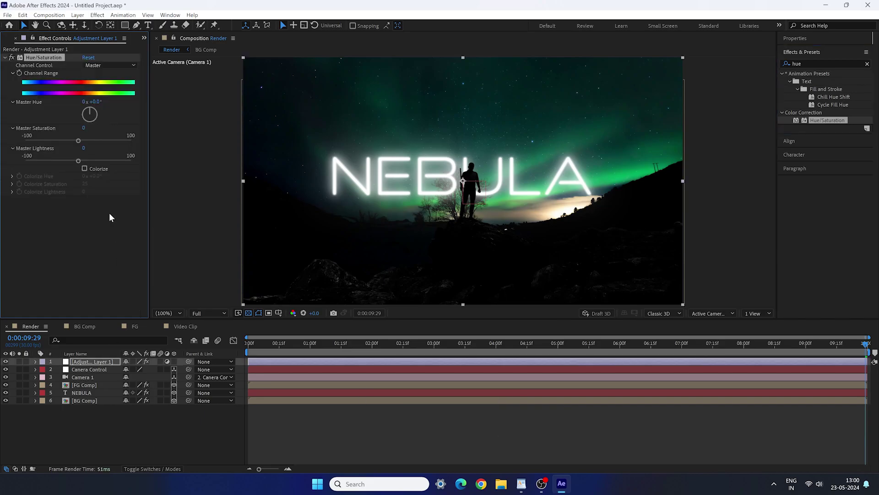
pyautogui.moveTo(79, 142); pyautogui.dragTo(97, 141)
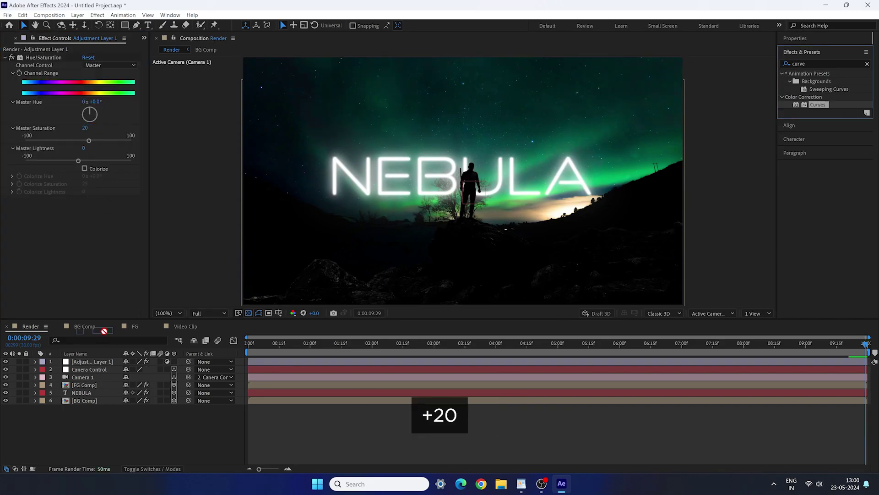
# Step: Add Curves to the adjustment layer, raising the blue curve and adjusting the green and red channels
pyautogui.moveTo(104, 330); pyautogui.dragTo(101, 362)
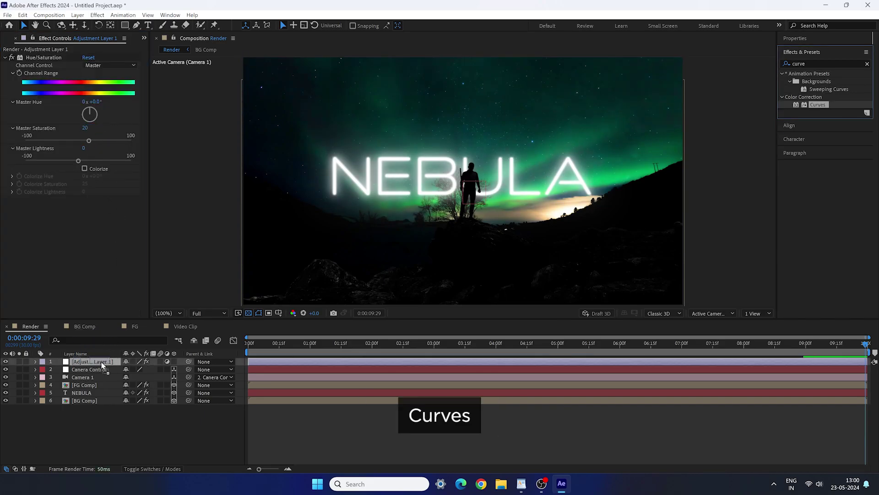
pyautogui.moveTo(94, 227)
pyautogui.mouseDown()
pyautogui.moveTo(75, 230)
pyautogui.moveTo(61, 208)
pyautogui.moveTo(83, 235)
pyautogui.mouseUp()
pyautogui.click(110, 145)
pyautogui.click(98, 182)
pyautogui.click(110, 145)
pyautogui.click(98, 173)
pyautogui.click(110, 144)
pyautogui.click(98, 164)
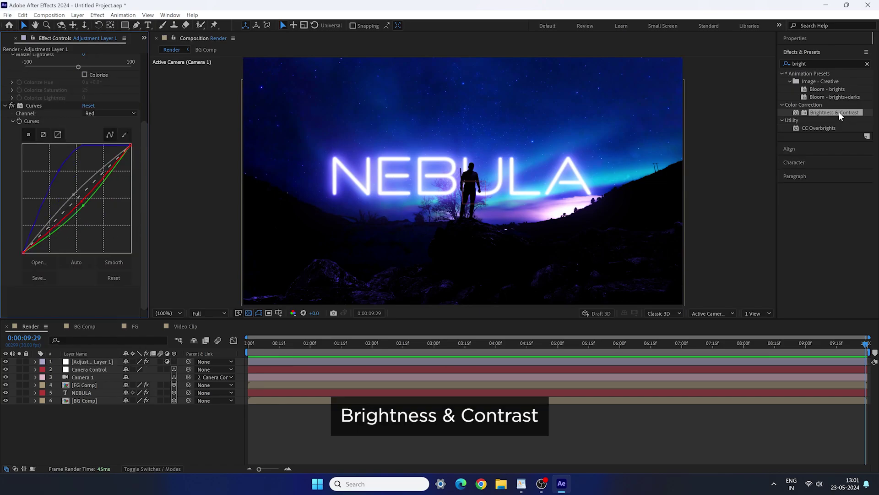
# Step: Add Brightness & Contrast with Brightness set to 50
pyautogui.moveTo(844, 112); pyautogui.dragTo(100, 363)
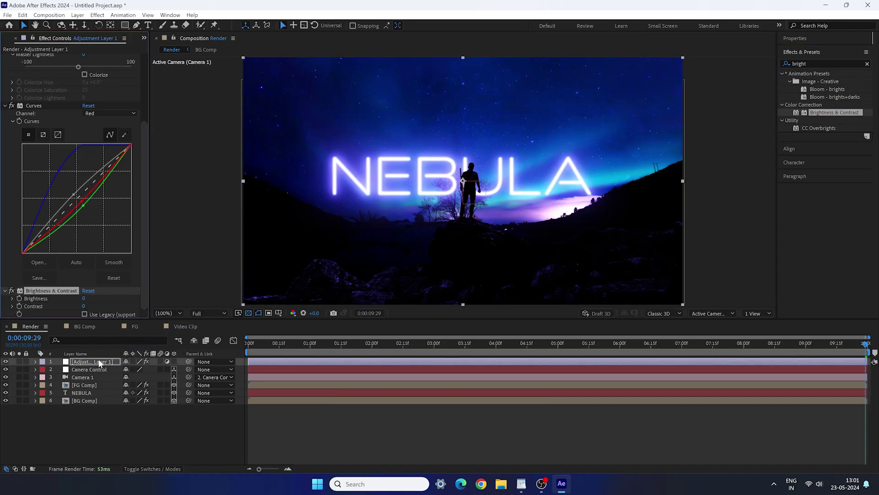
pyautogui.moveTo(84, 302); pyautogui.dragTo(86, 303)
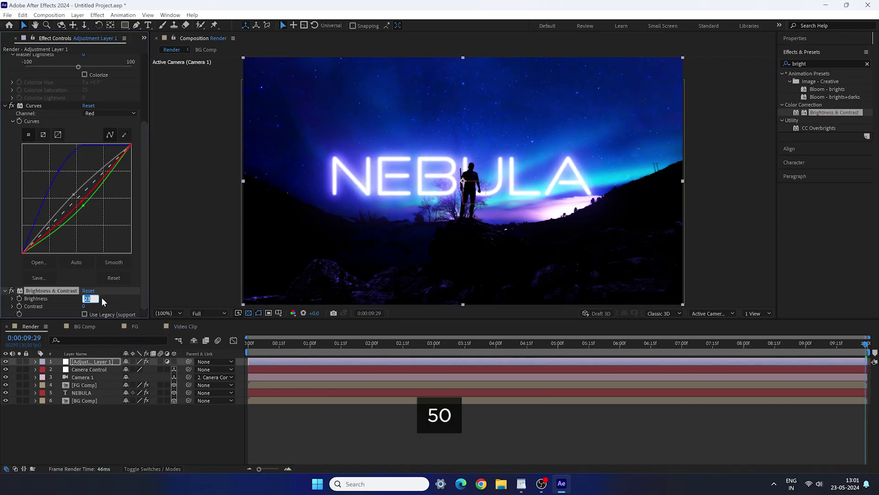
pyautogui.write('50')
pyautogui.press('Return')
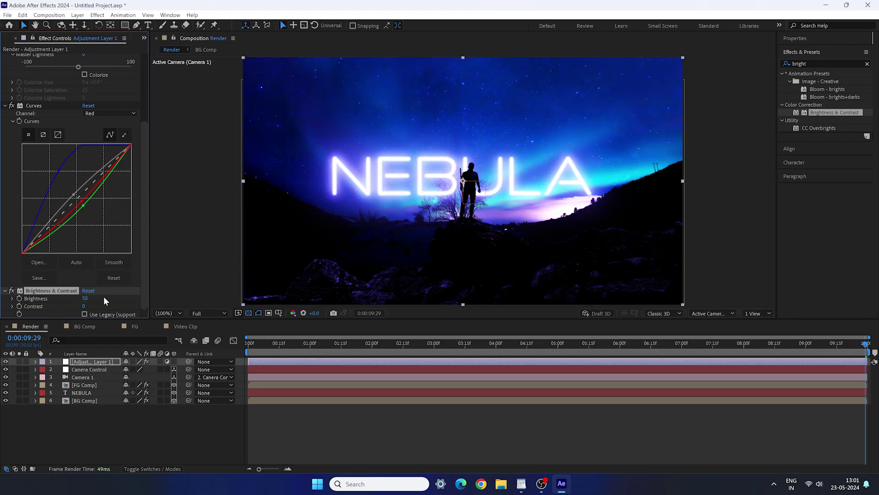
# Step: Apply the Noise effect to the adjustment layer
pyautogui.doubleClick(820, 64)
pyautogui.write('noise')
pyautogui.moveTo(817, 112); pyautogui.dragTo(96, 363)
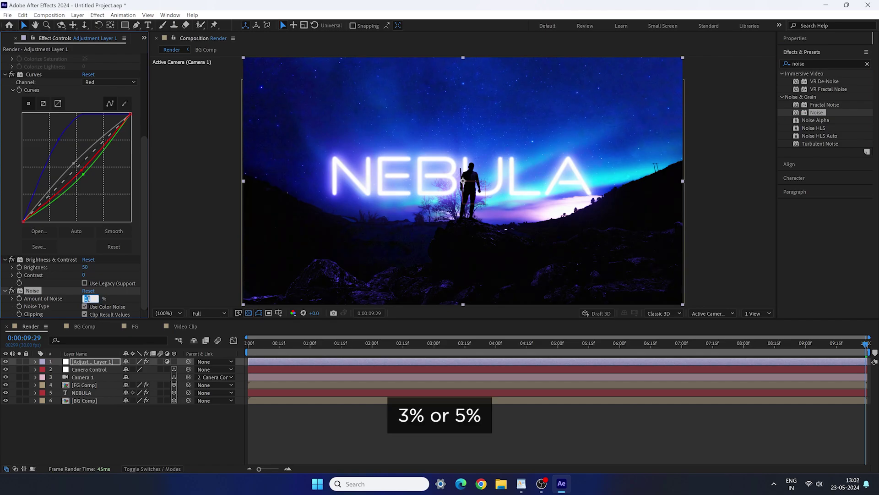
# Step: Import the Particles - Dust clip into the project
pyautogui.rightClick(55, 211)
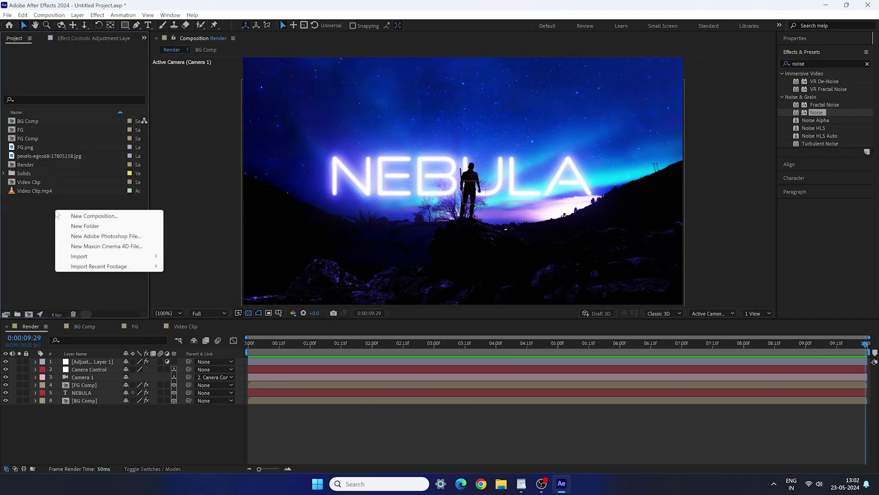
pyautogui.moveTo(92, 256)
pyautogui.click(197, 255)
pyautogui.click(209, 112)
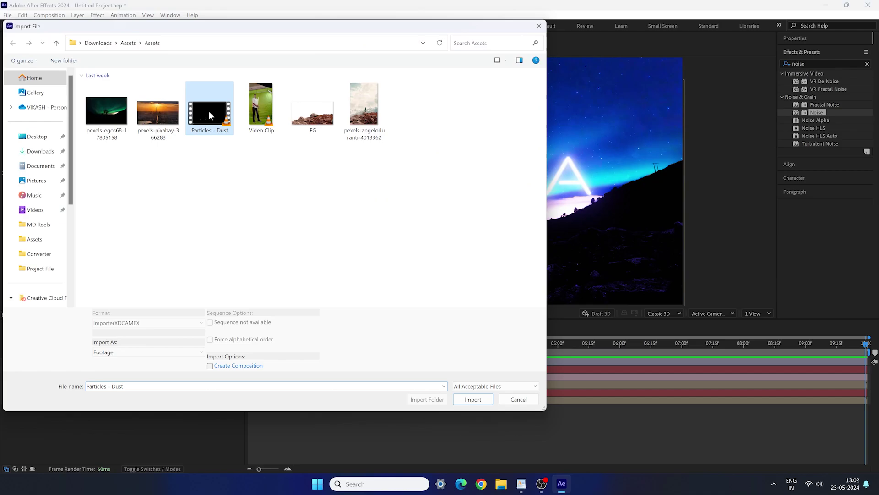
pyautogui.click(473, 399)
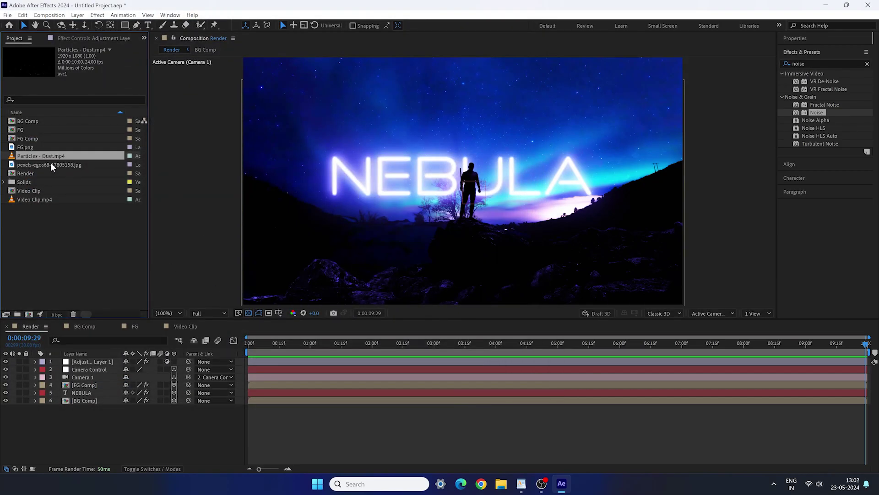
# Step: Place the dust clip on top of the Render comp in Screen mode and preview
pyautogui.moveTo(50, 163); pyautogui.dragTo(62, 361)
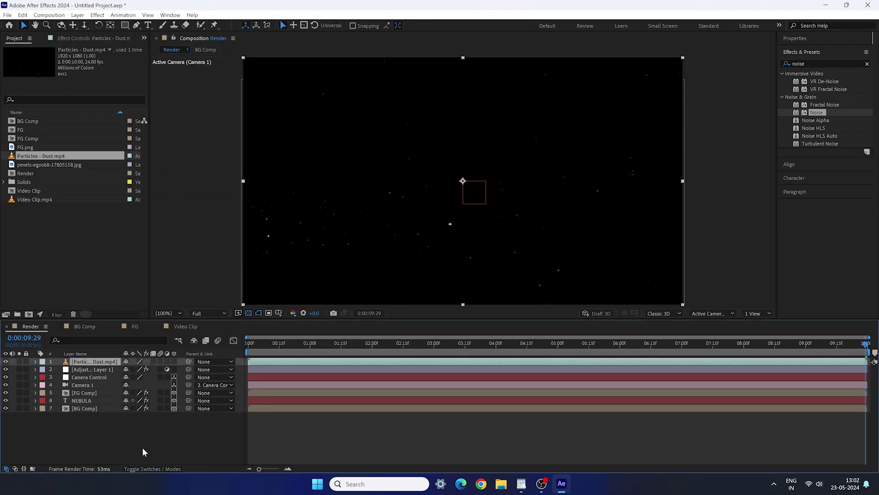
pyautogui.click(143, 469)
pyautogui.click(134, 362)
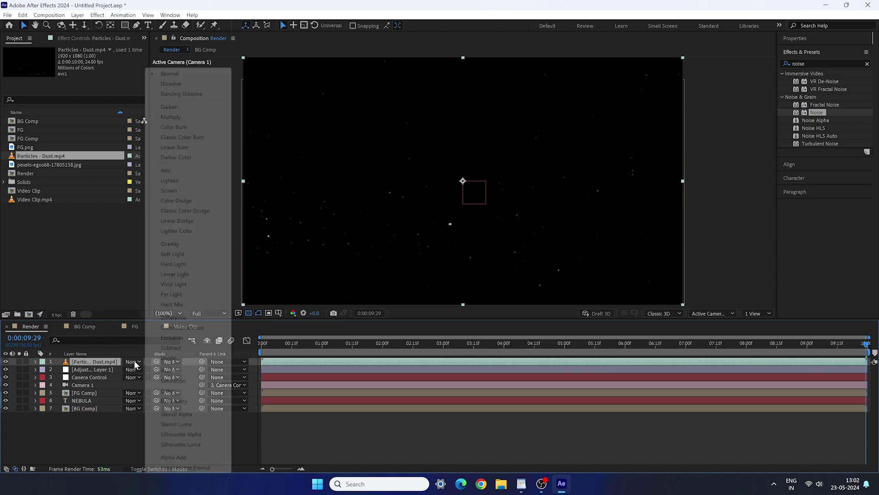
pyautogui.click(175, 190)
pyautogui.moveTo(314, 343); pyautogui.dragTo(829, 362)
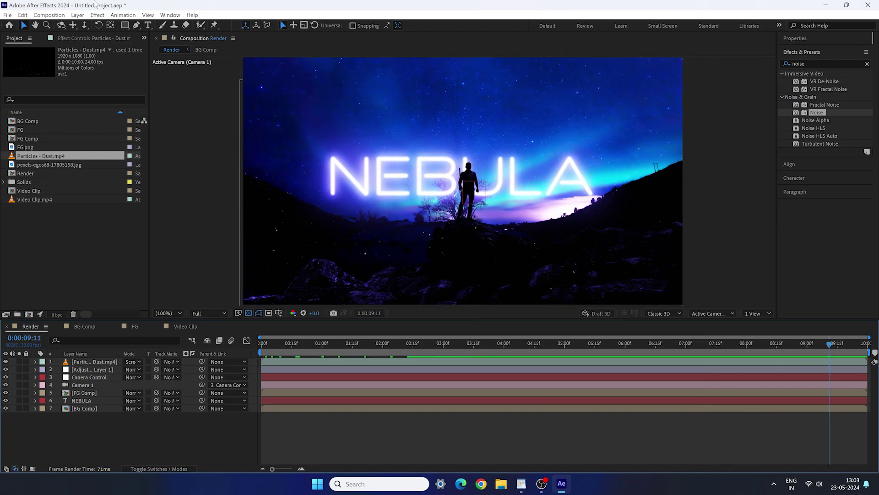
# Step: Create a new black solid layer for the vignette
pyautogui.click(77, 14)
pyautogui.moveTo(207, 29)
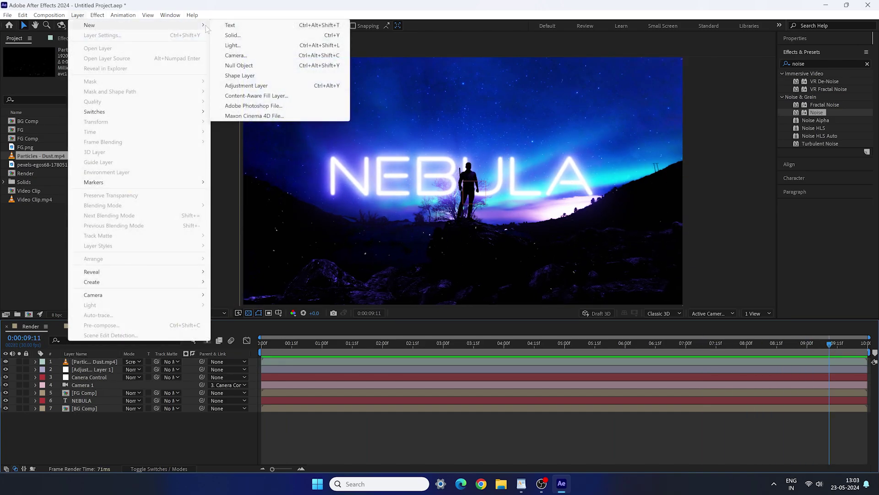
pyautogui.click(246, 35)
pyautogui.click(533, 290)
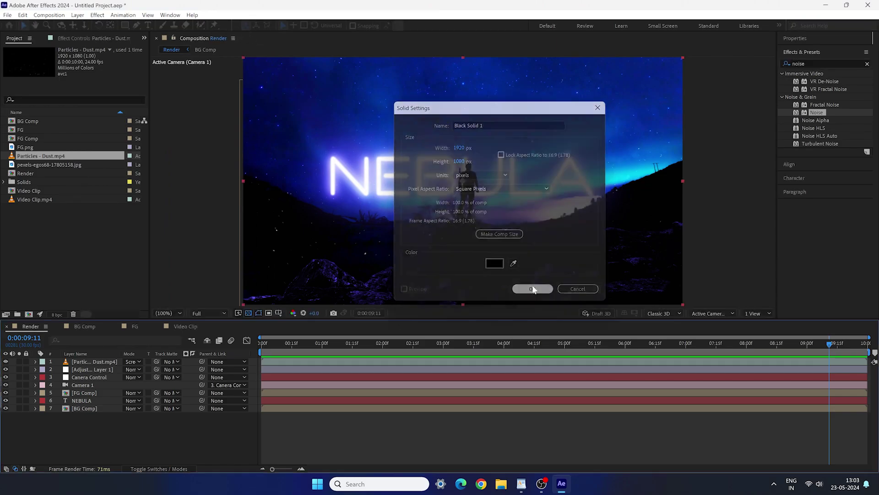
# Step: Fit an inverted ellipse mask to the black solid with a 200-pixel feather
pyautogui.moveTo(123, 26); pyautogui.dragTo(173, 45)
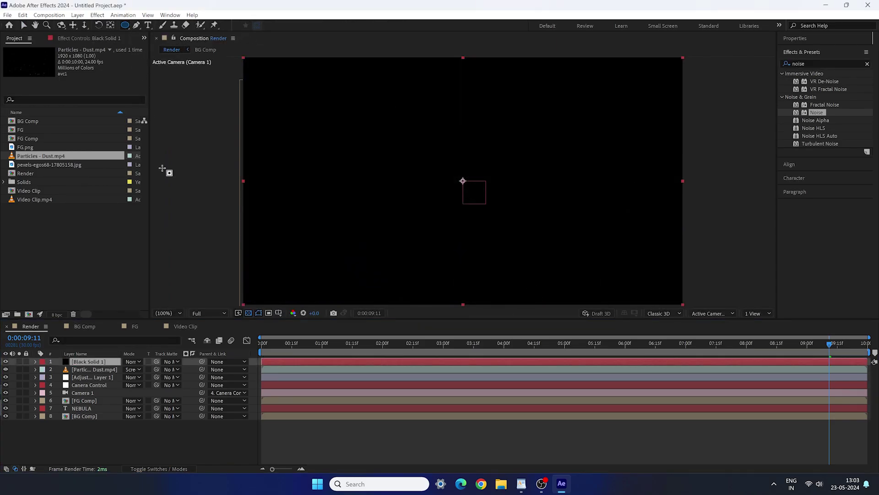
pyautogui.doubleClick(125, 25)
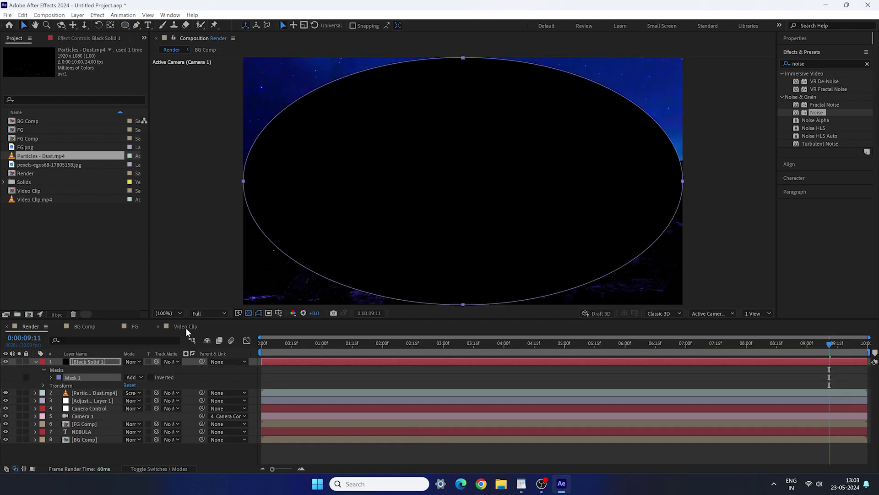
pyautogui.click(151, 378)
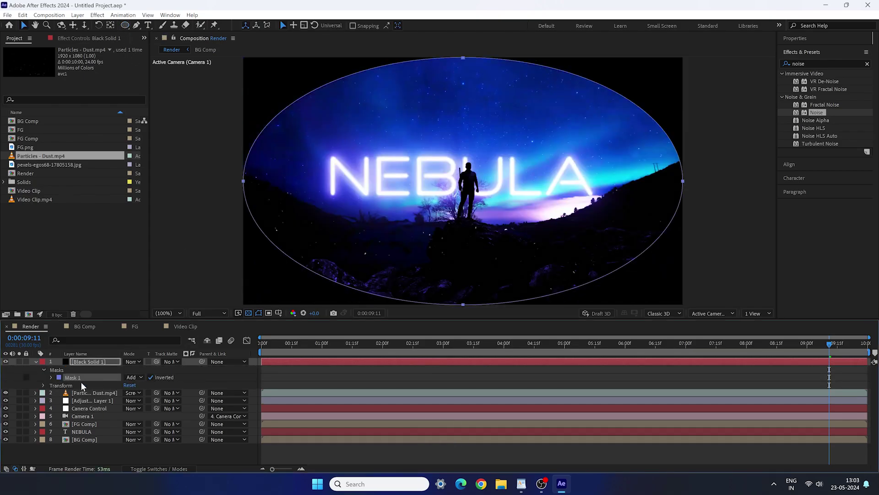
pyautogui.click(51, 377)
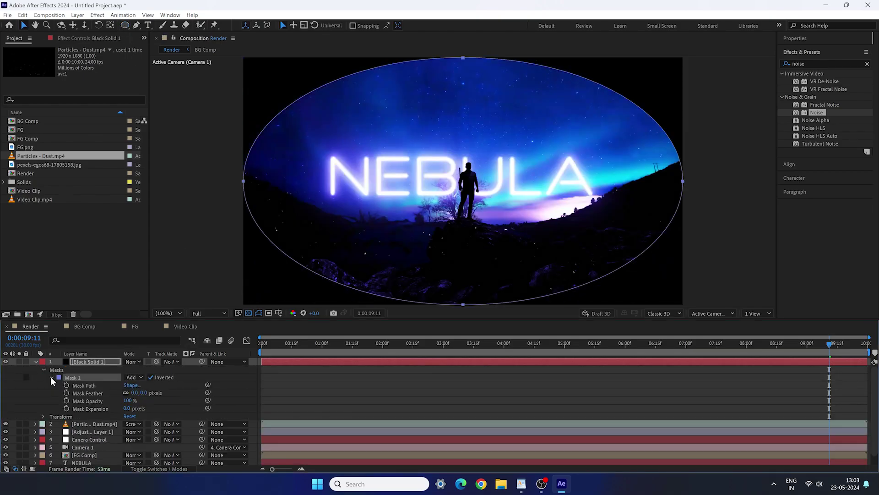
pyautogui.click(145, 393)
pyautogui.write('200')
pyautogui.press('Return')
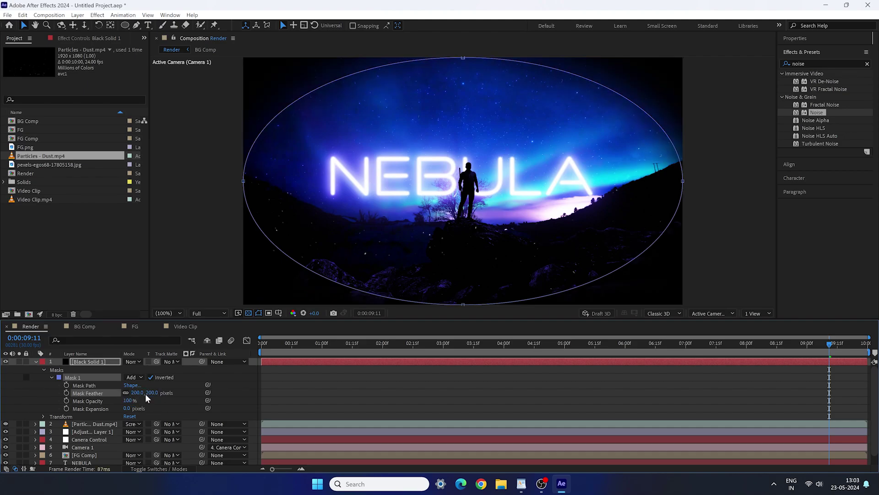
# Step: Set the vignette solid's opacity to 50%
pyautogui.click(98, 361)
pyautogui.write('t')
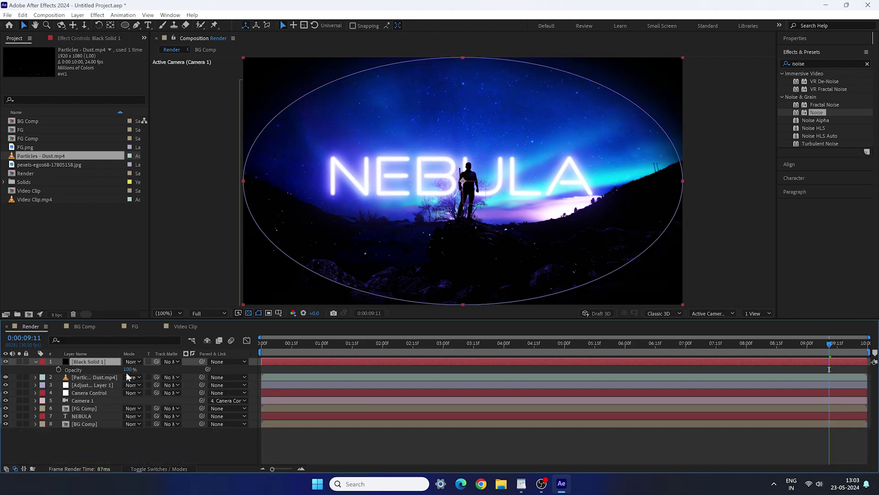
pyautogui.write('50')
pyautogui.press('Return')
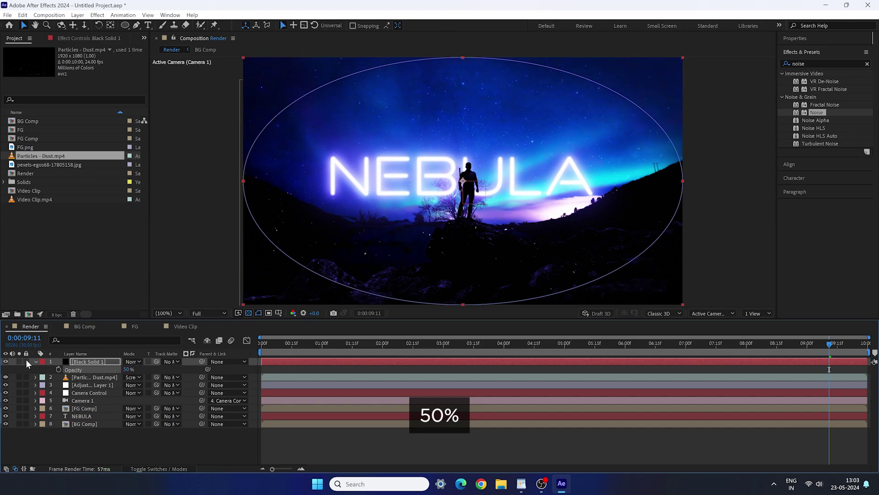
pyautogui.click(35, 362)
# Step: Turn on motion blur for BG Comp and enlarge the viewer to fill the window
pyautogui.click(131, 428)
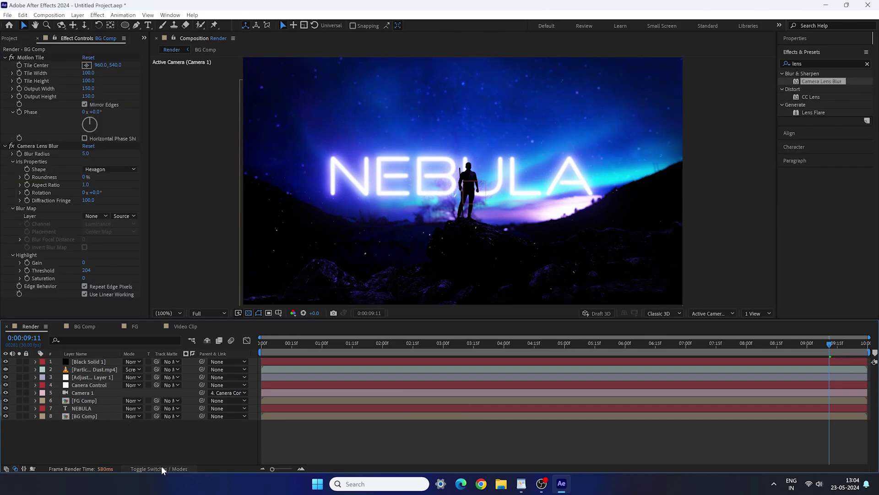
pyautogui.click(161, 466)
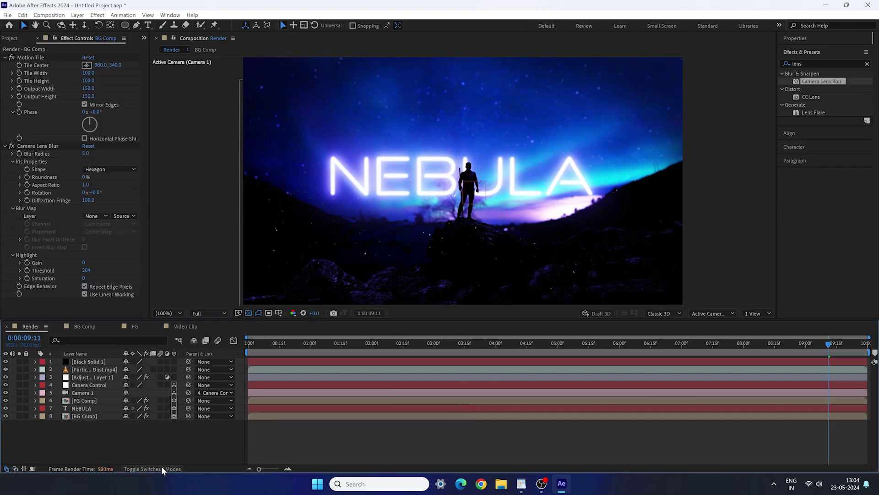
pyautogui.click(161, 415)
pyautogui.press('`')
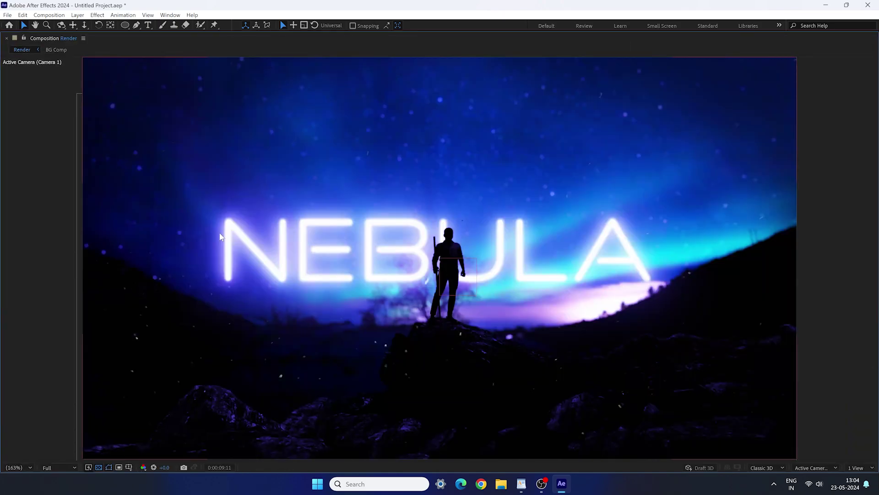